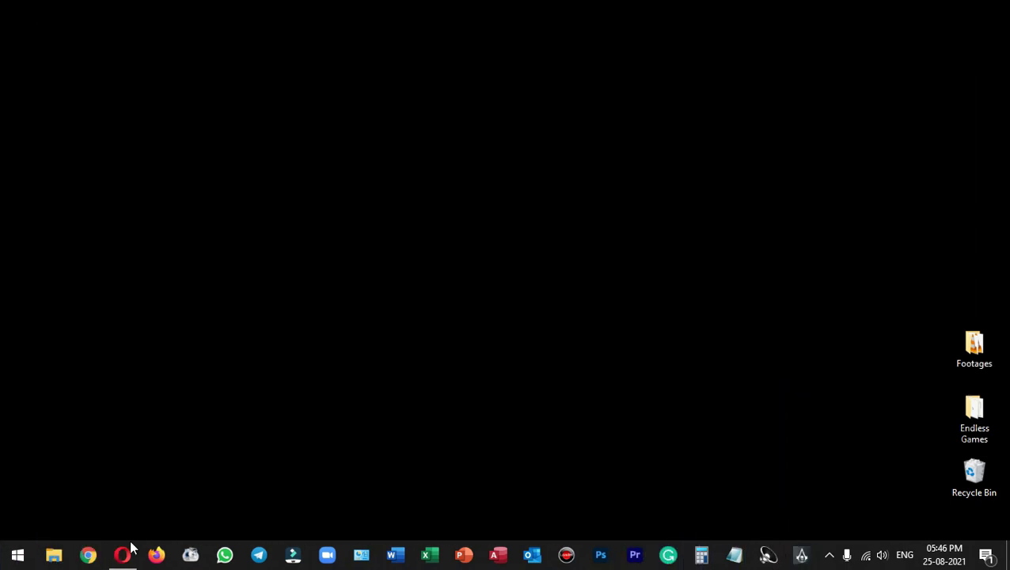
# Open the Opera browser, search the web for "repairit" and open the official Wondershare Repairit website
pyautogui.click(123, 554)
pyautogui.click(446, 120)
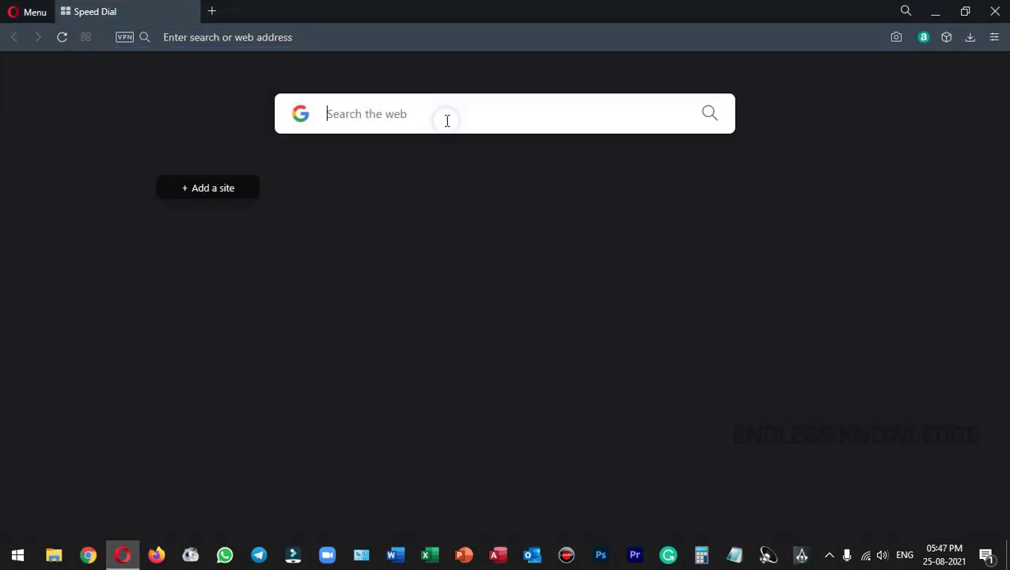
pyautogui.write('repairit')
pyautogui.press('Return')
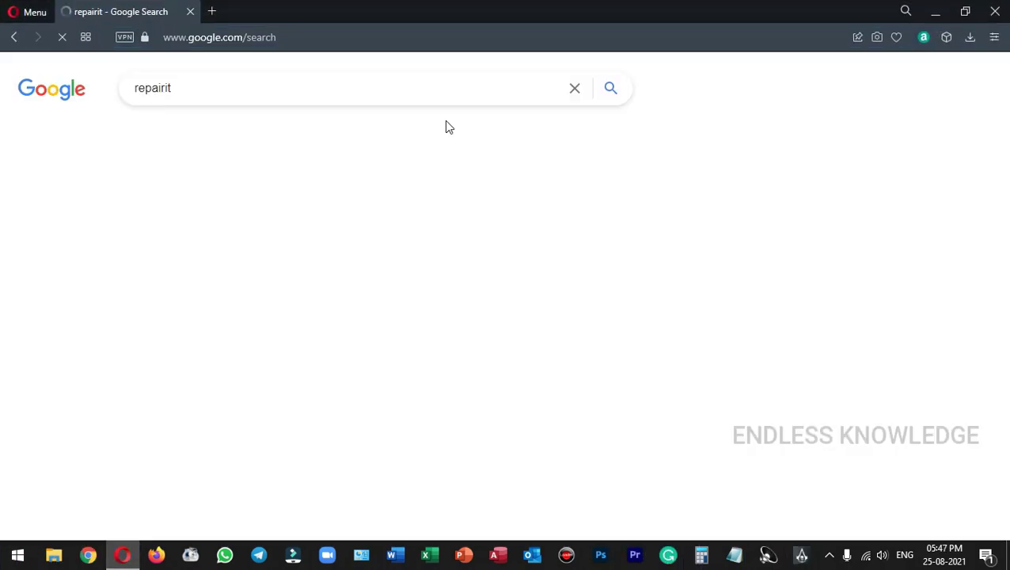
pyautogui.click(336, 324)
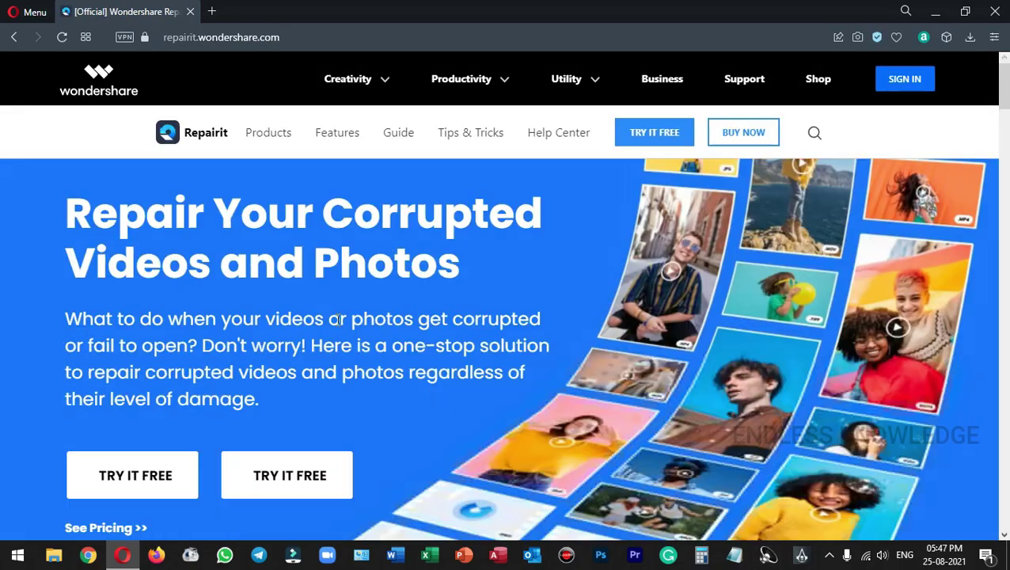
# Download the free Windows version of Repairit and run repairit_setup_full5913.exe from the Downloads folder as administrator
pyautogui.scroll(-2, 337, 316)
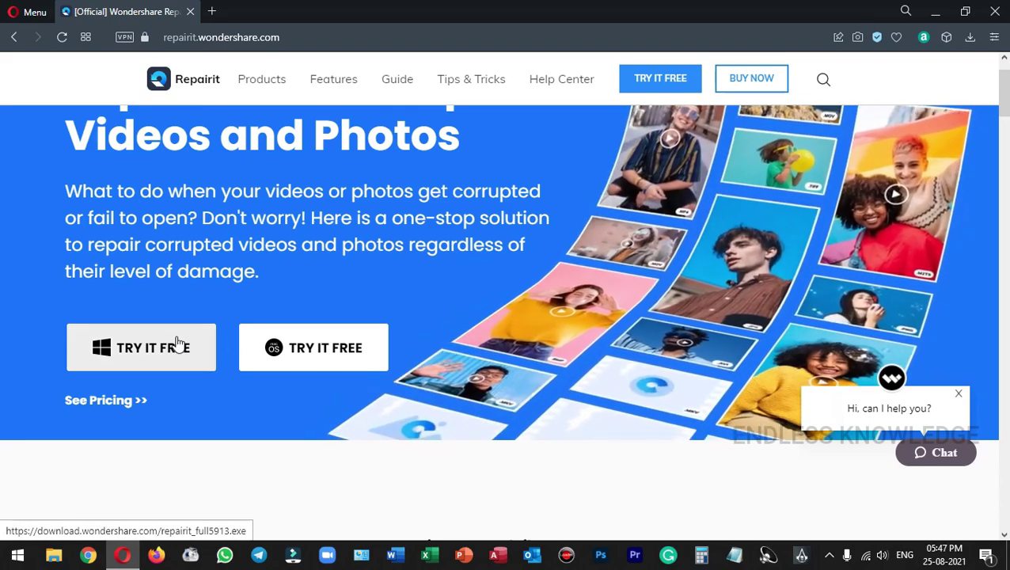
pyautogui.click(177, 342)
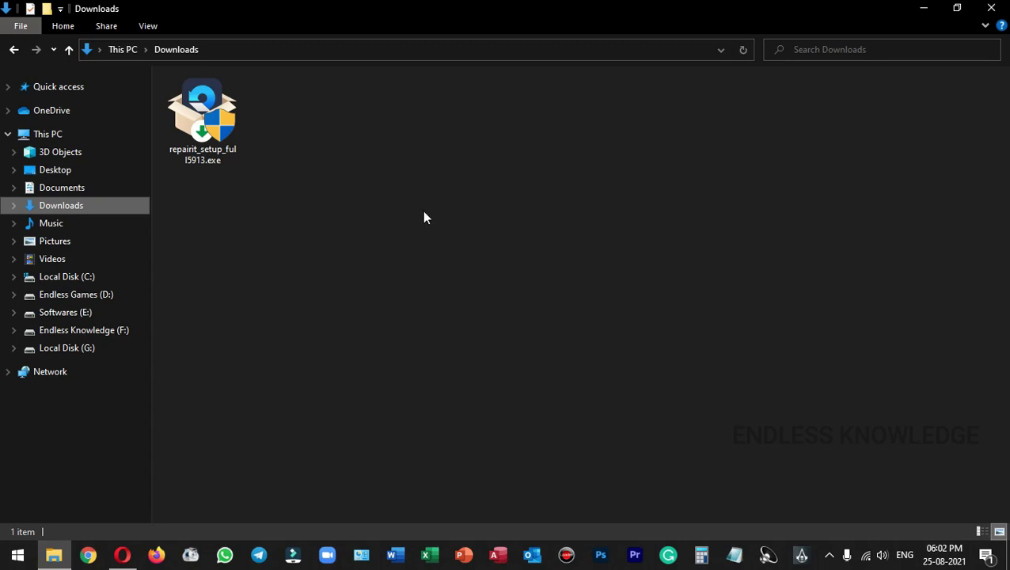
pyautogui.click(209, 111)
pyautogui.rightClick(210, 111)
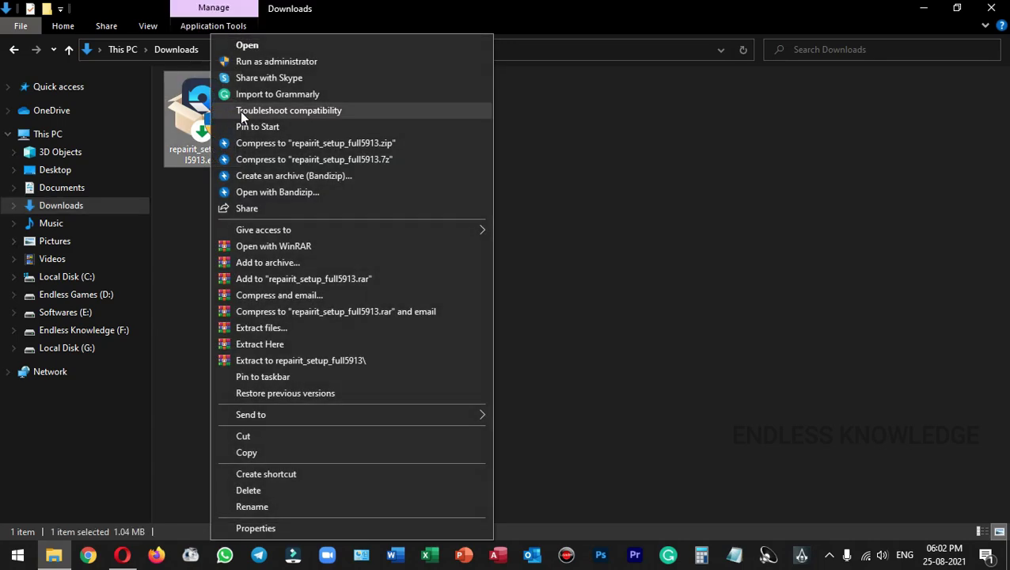
pyautogui.click(335, 63)
pyautogui.click(532, 348)
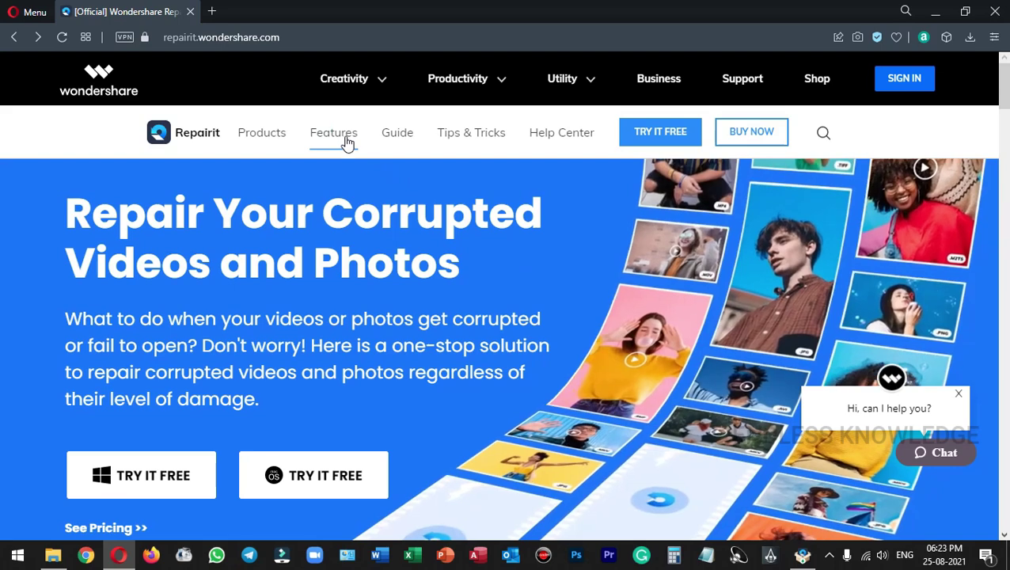
# Open the Video Repair and Photo Repair feature pages of the Repairit website in separate new tabs
pyautogui.moveTo(346, 150)
pyautogui.rightClick(368, 196)
pyautogui.click(413, 205)
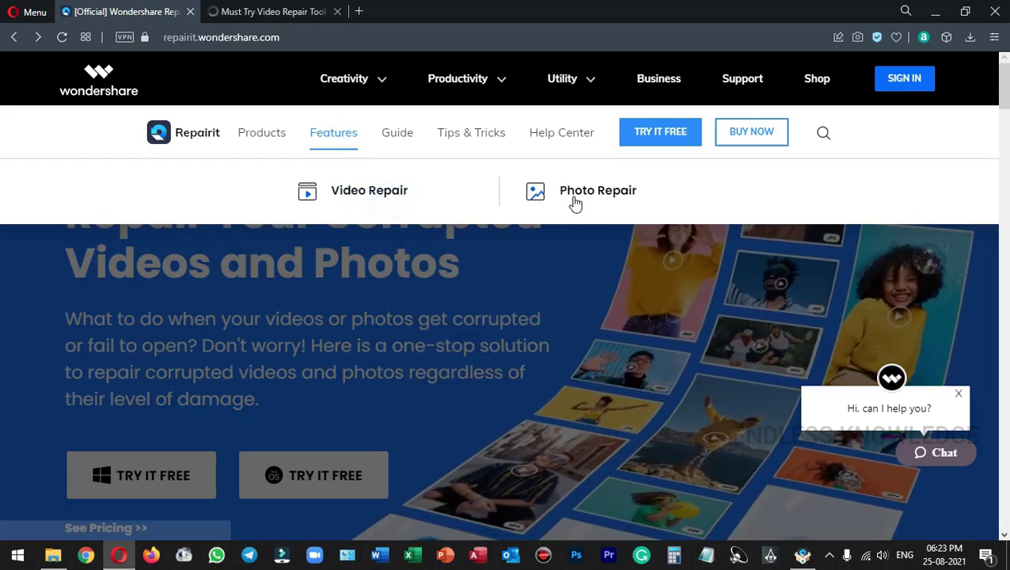
pyautogui.rightClick(575, 203)
pyautogui.click(590, 200)
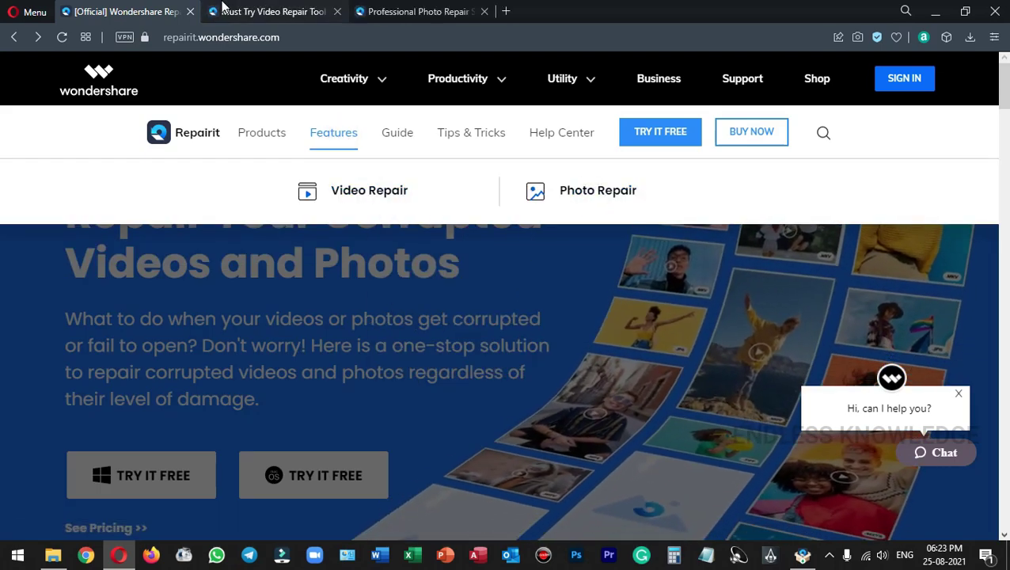
# Review the Video Repair page, including its supported formats, its supported devices and the additional features
pyautogui.click(224, 9)
pyautogui.scroll(-6, 451, 197)
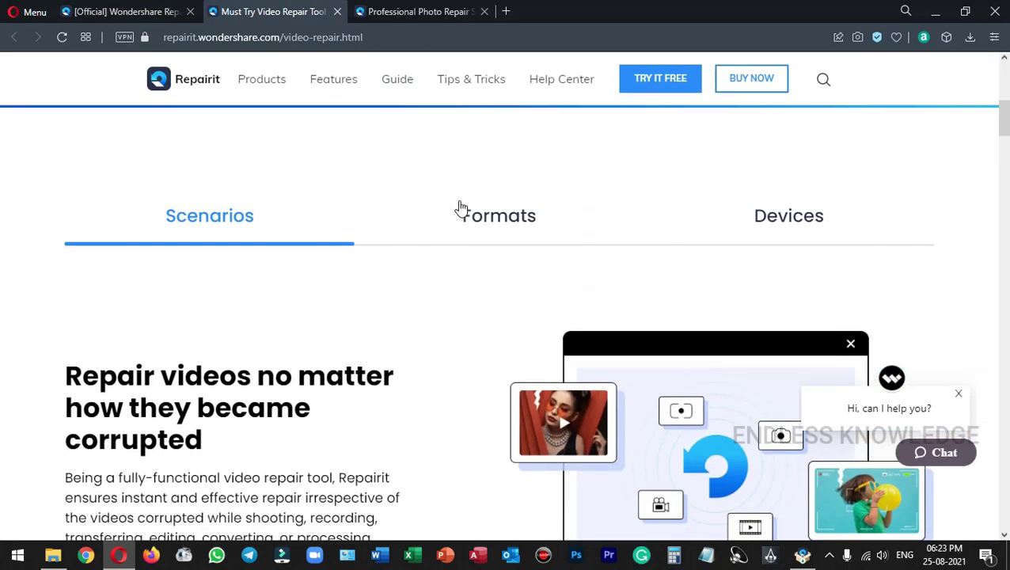
pyautogui.click(485, 210)
pyautogui.scroll(-1, 675, 208)
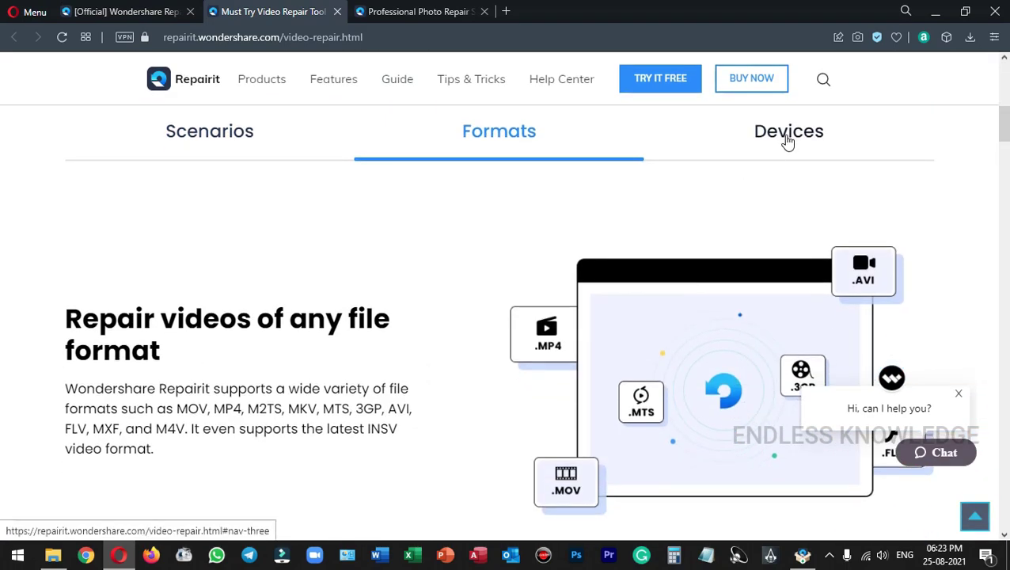
pyautogui.click(786, 136)
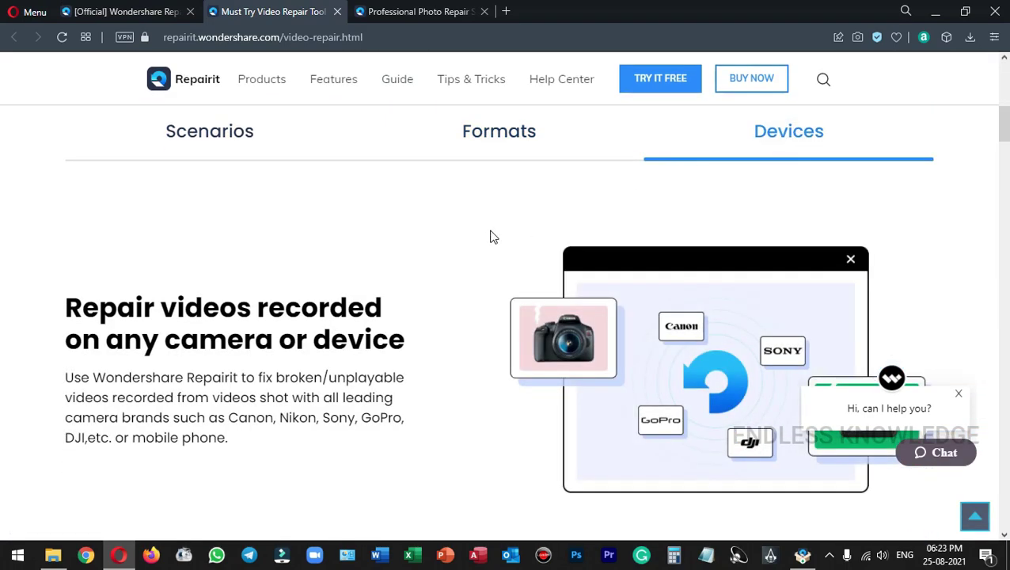
pyautogui.scroll(-10, 490, 236)
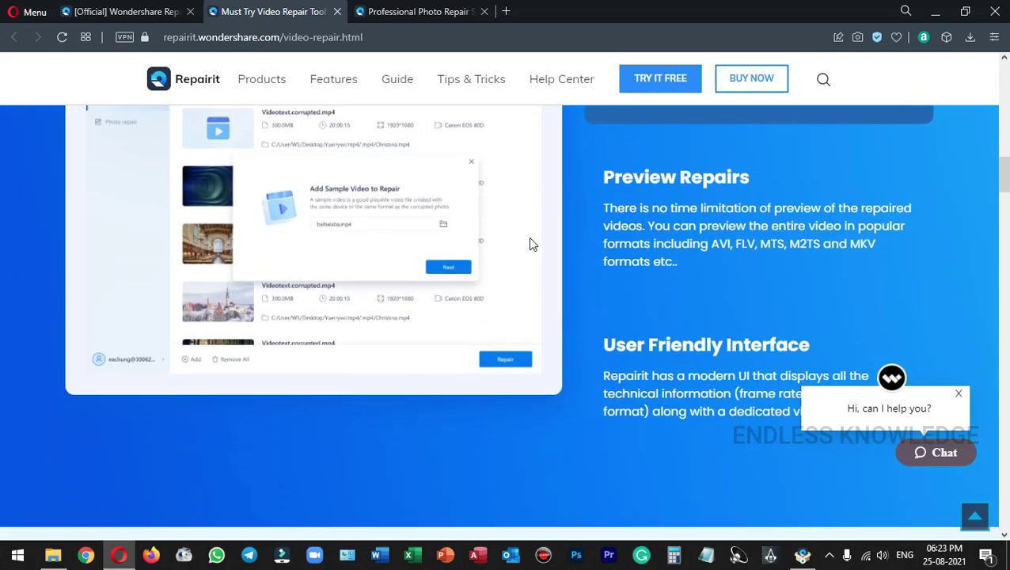
pyautogui.scroll(-6, 533, 244)
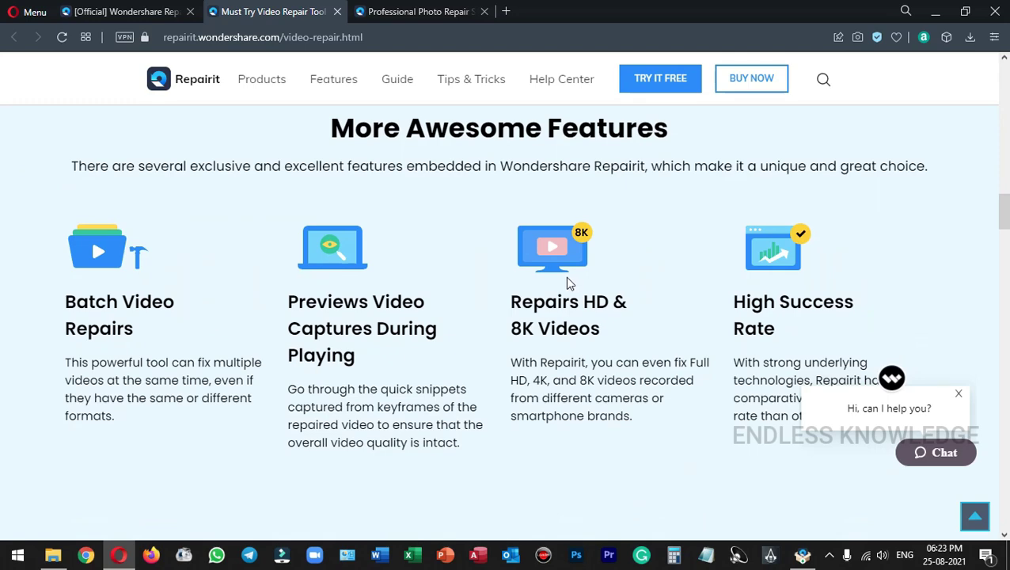
# Review the Photo Repair page for supported photo formats, devices and the types of photo corruption it handles
pyautogui.click(432, 24)
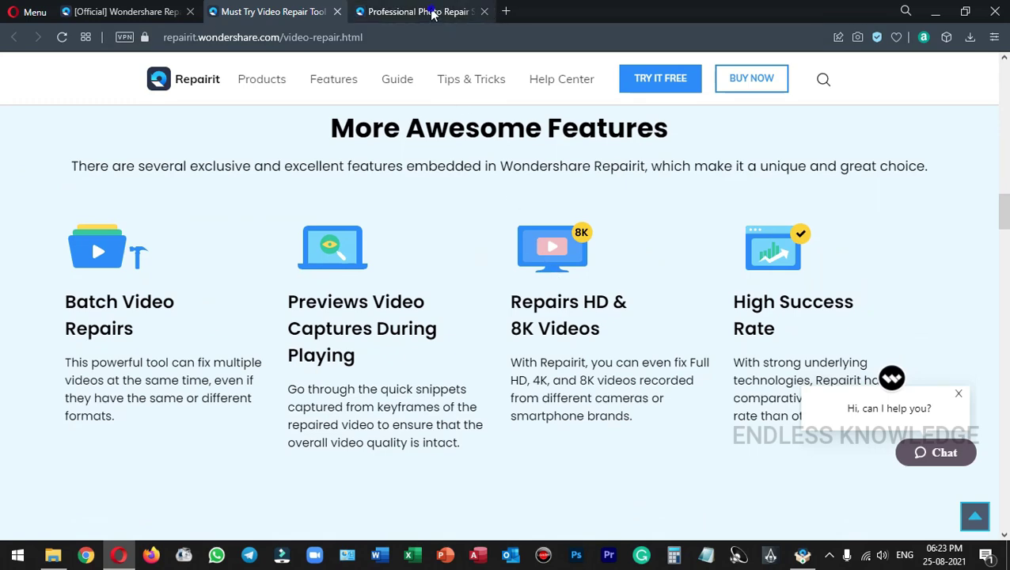
pyautogui.scroll(-8, 459, 277)
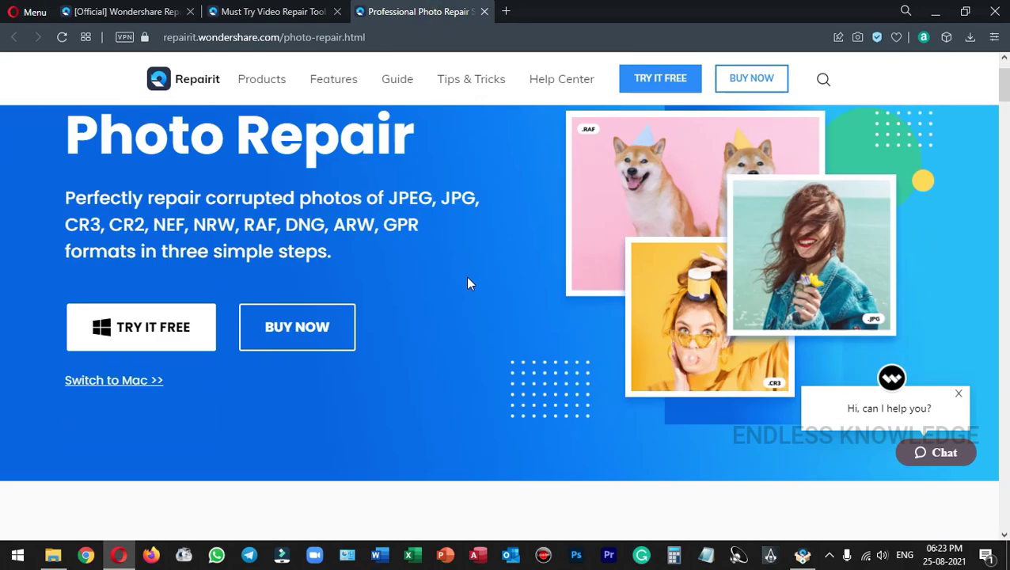
pyautogui.scroll(-1, 570, 280)
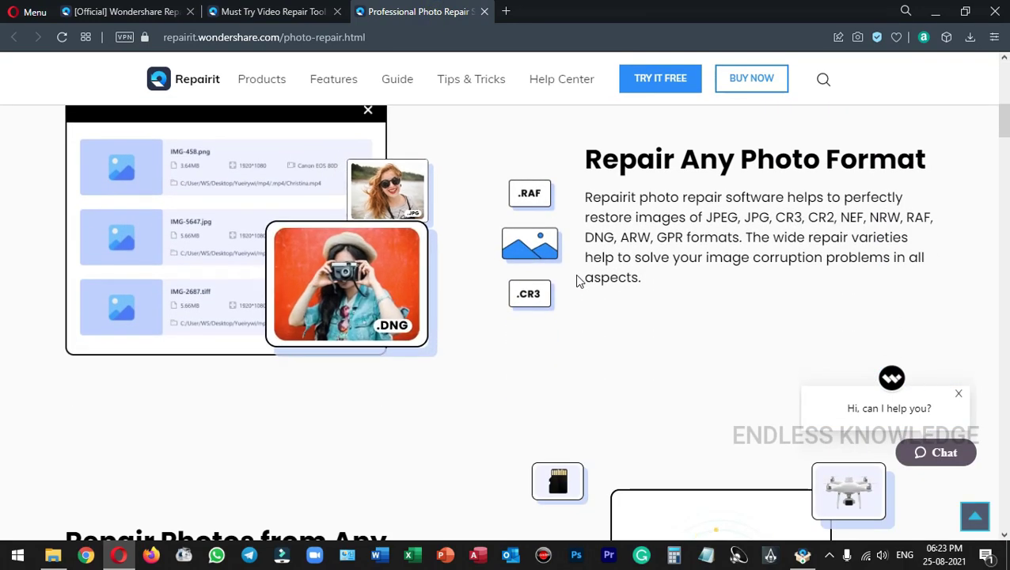
pyautogui.scroll(-3, 575, 281)
pyautogui.scroll(-1, 573, 289)
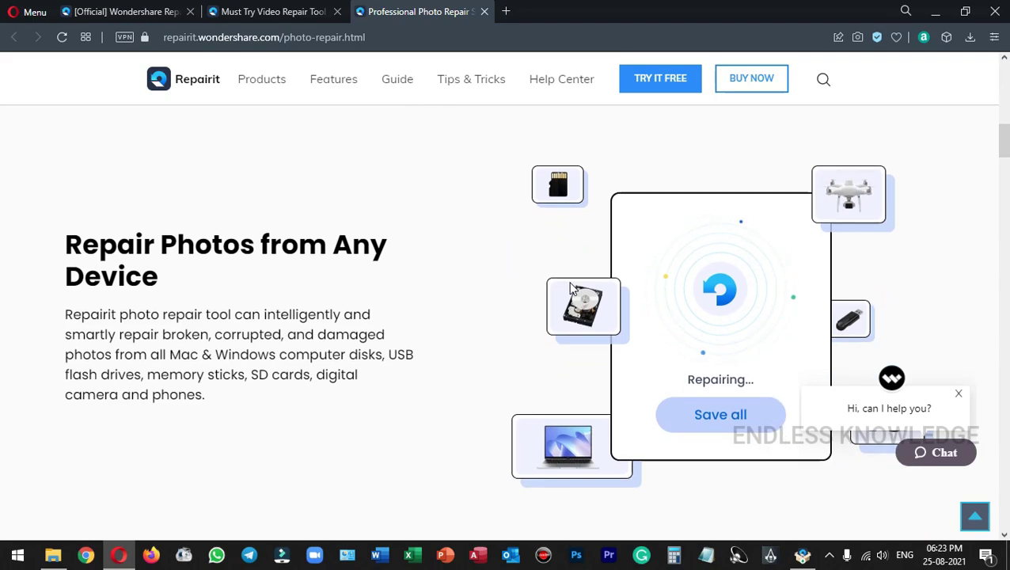
pyautogui.scroll(-7, 561, 287)
pyautogui.scroll(-3, 516, 291)
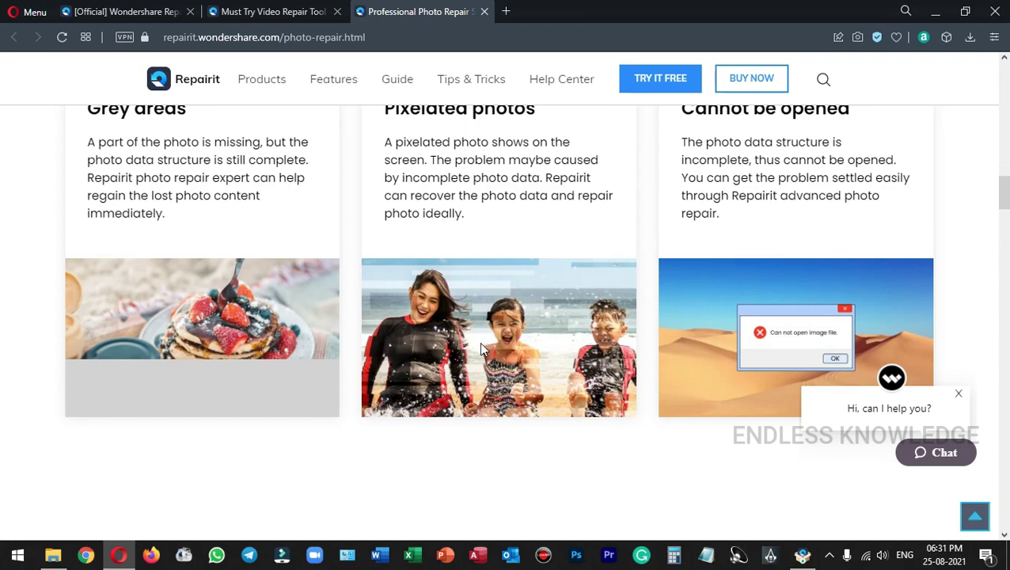
# Open the free online video repair page from the Repairit home page and examine the online versus desktop comparison
pyautogui.click(127, 11)
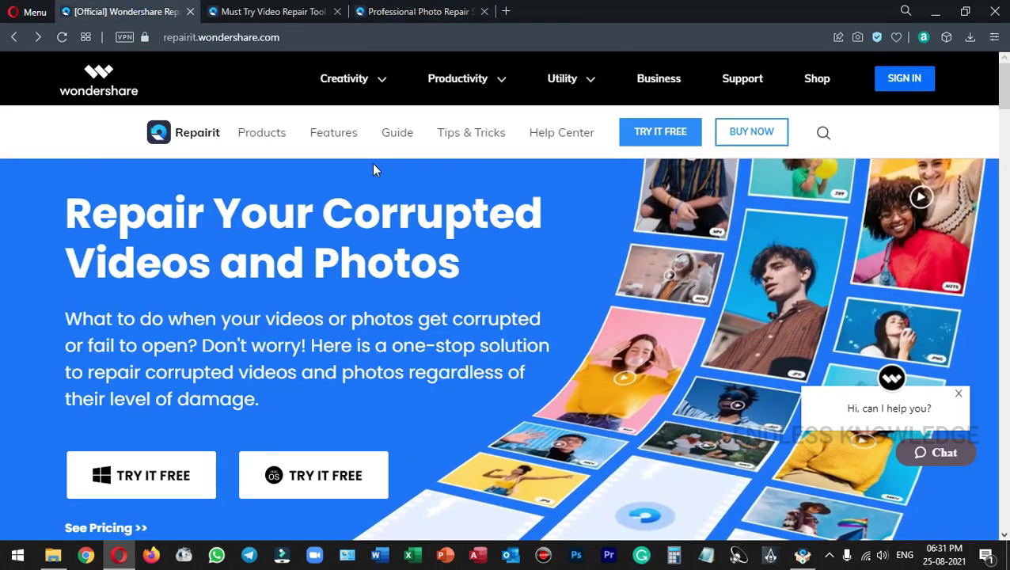
pyautogui.scroll(-5, 553, 338)
pyautogui.scroll(-15, 546, 348)
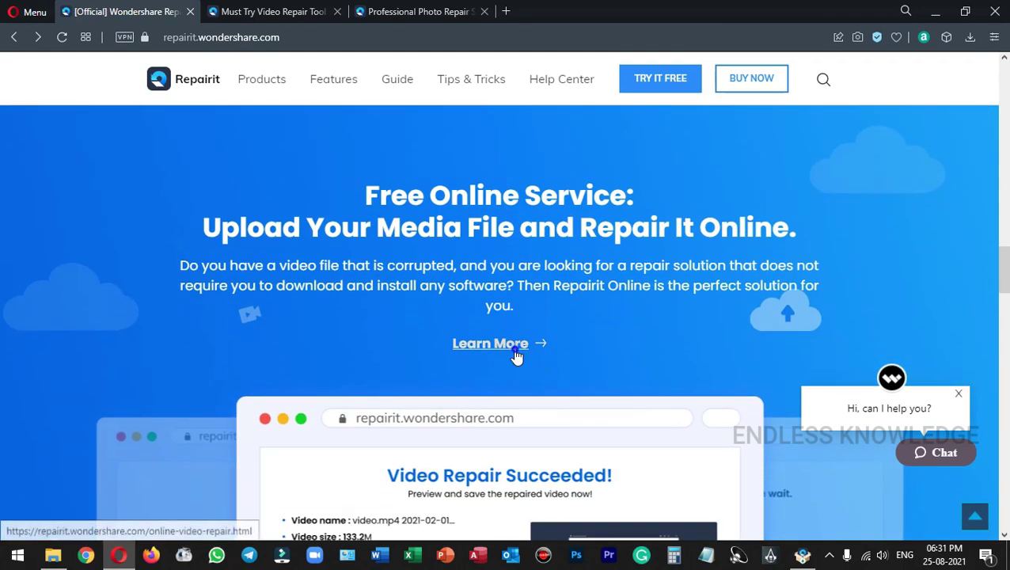
pyautogui.click(516, 356)
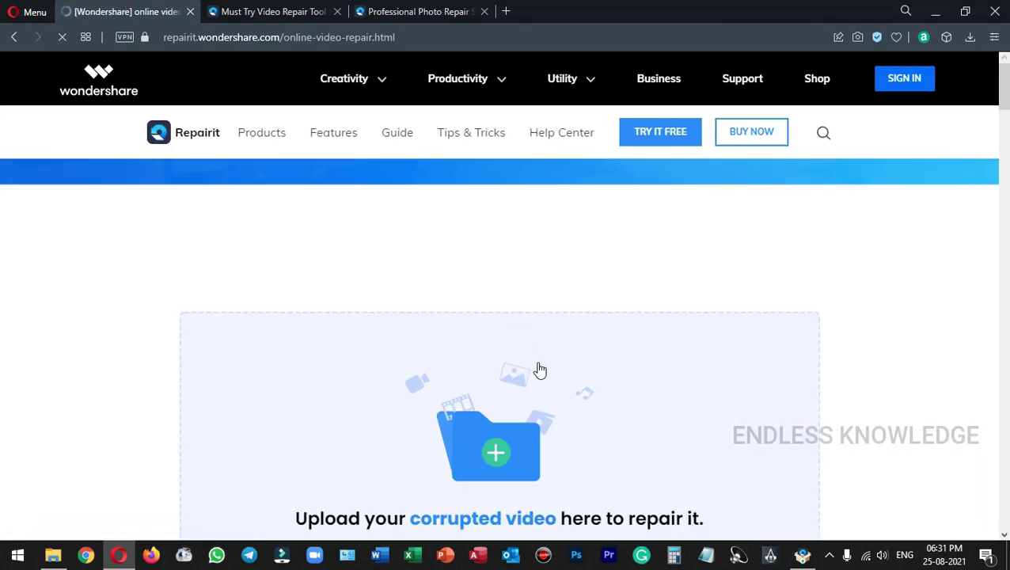
pyautogui.scroll(-2, 536, 370)
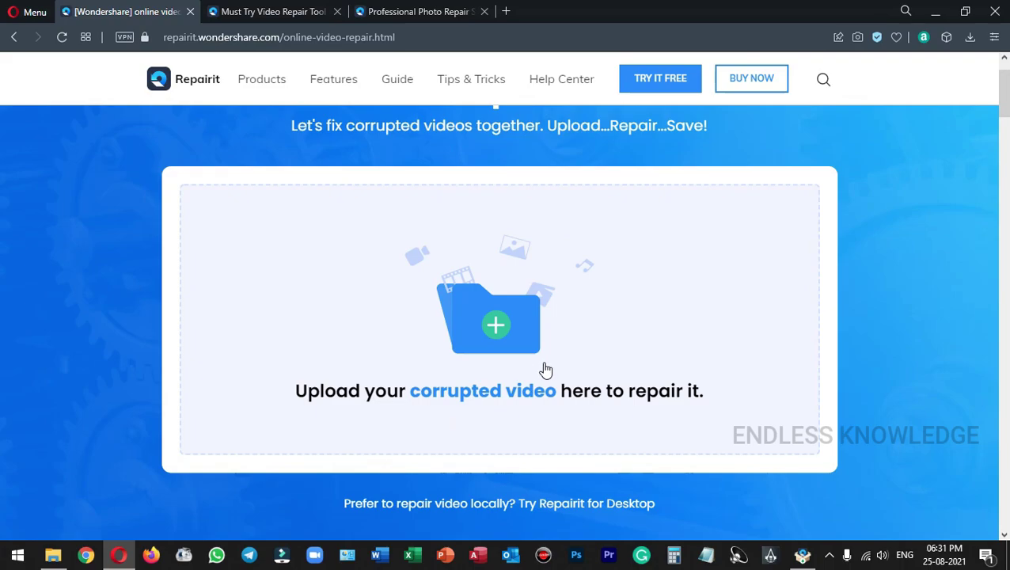
pyautogui.scroll(-10, 544, 368)
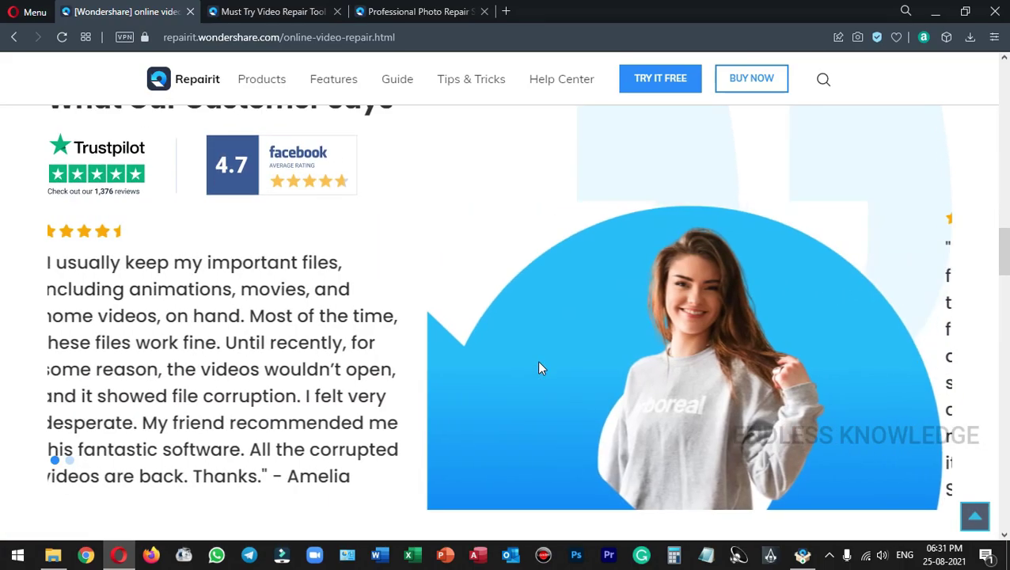
pyautogui.scroll(-8, 540, 367)
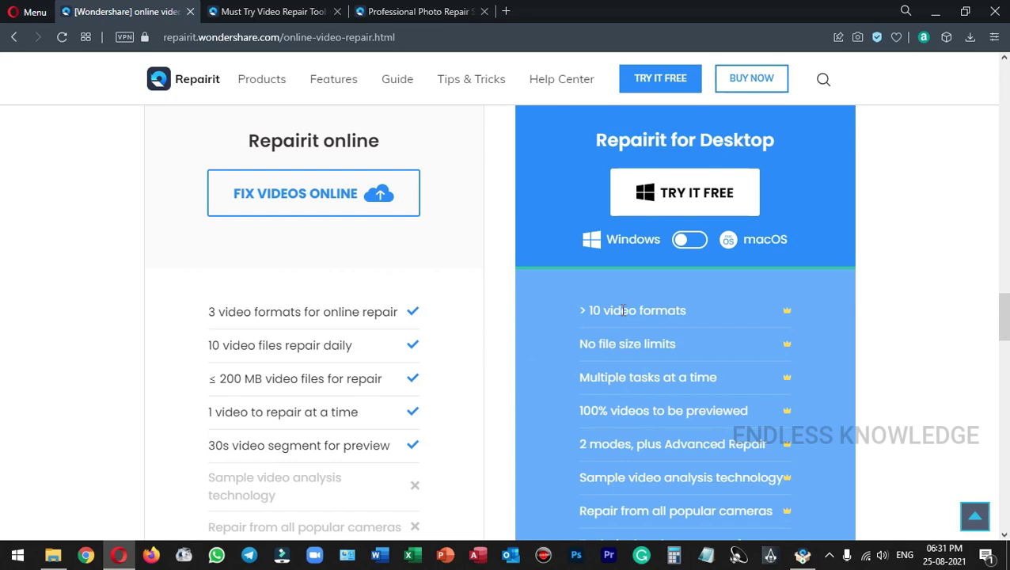
# Launch Wondershare Repairit from its installer and look at the Photo Repair module before returning to Video Repair
pyautogui.click(791, 546)
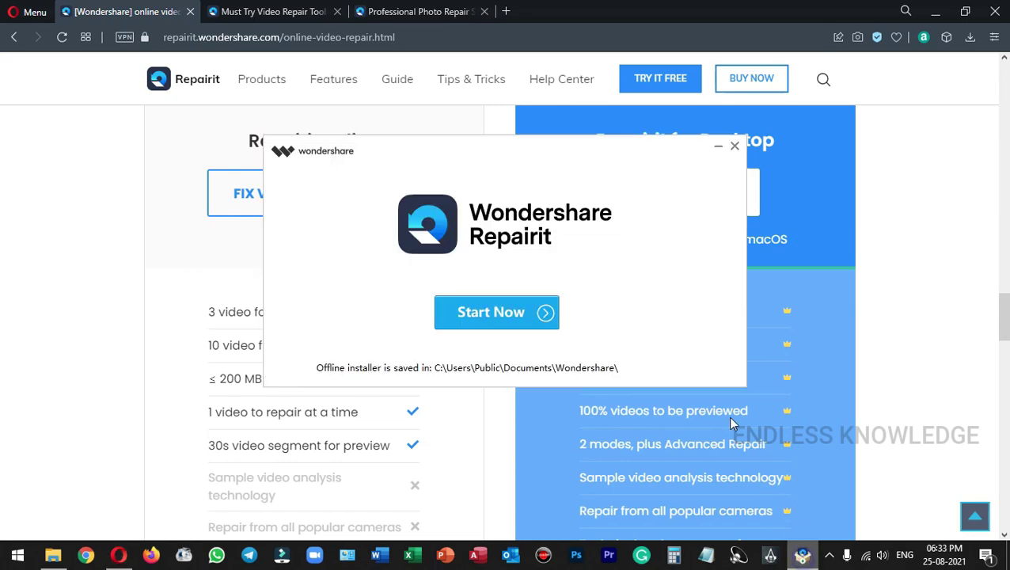
pyautogui.click(519, 313)
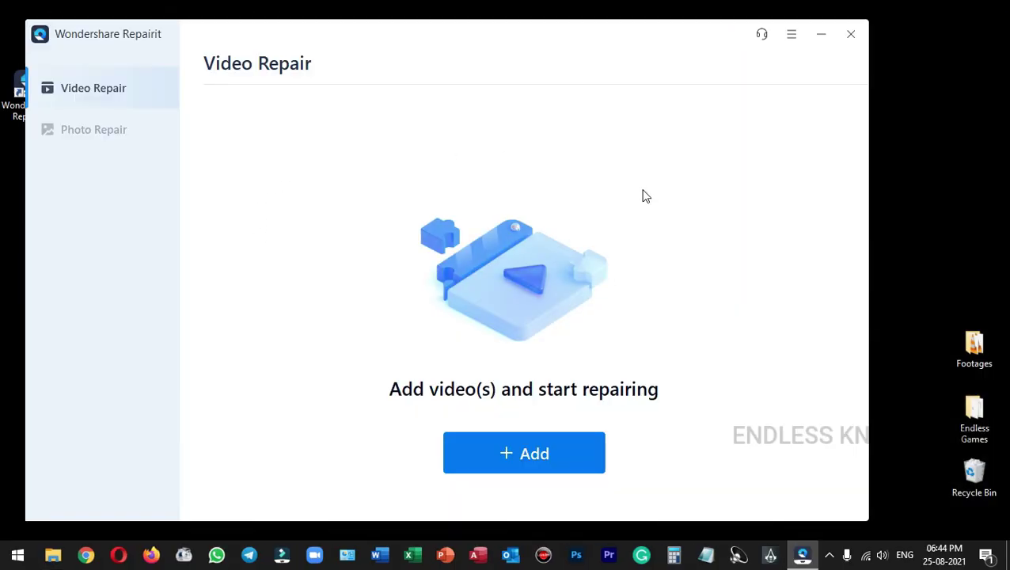
pyautogui.click(135, 95)
pyautogui.click(141, 132)
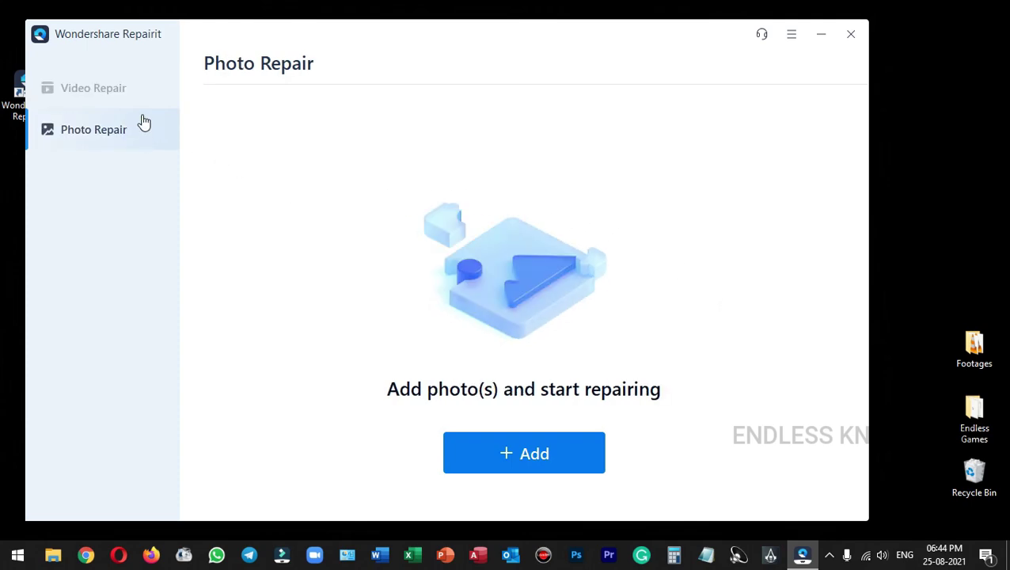
pyautogui.click(148, 92)
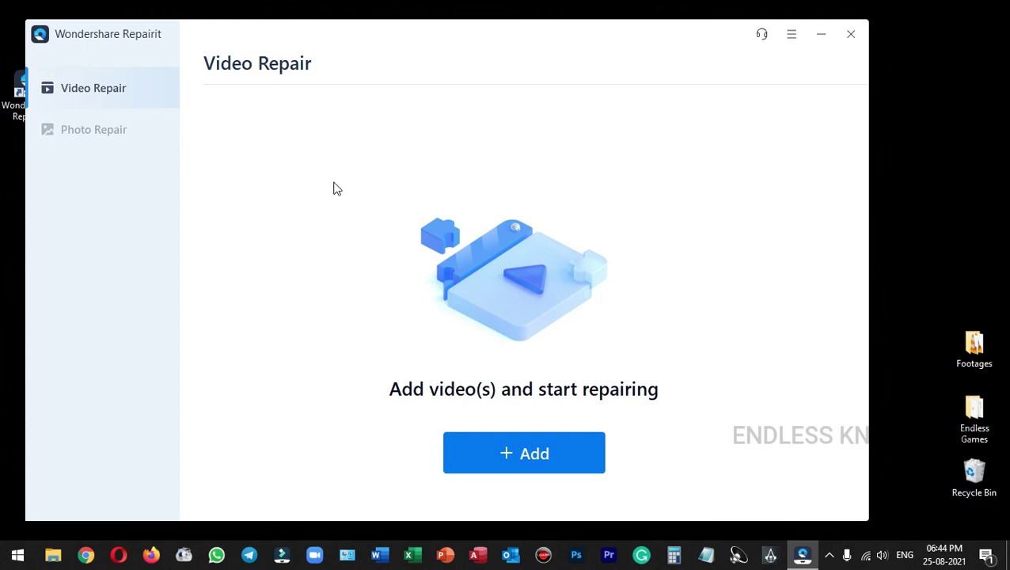
# Test-play S23082021-54.mp4 and S23082021-55.MP4 from the desktop Footages folder in VLC, and close the player and folder
pyautogui.doubleClick(975, 346)
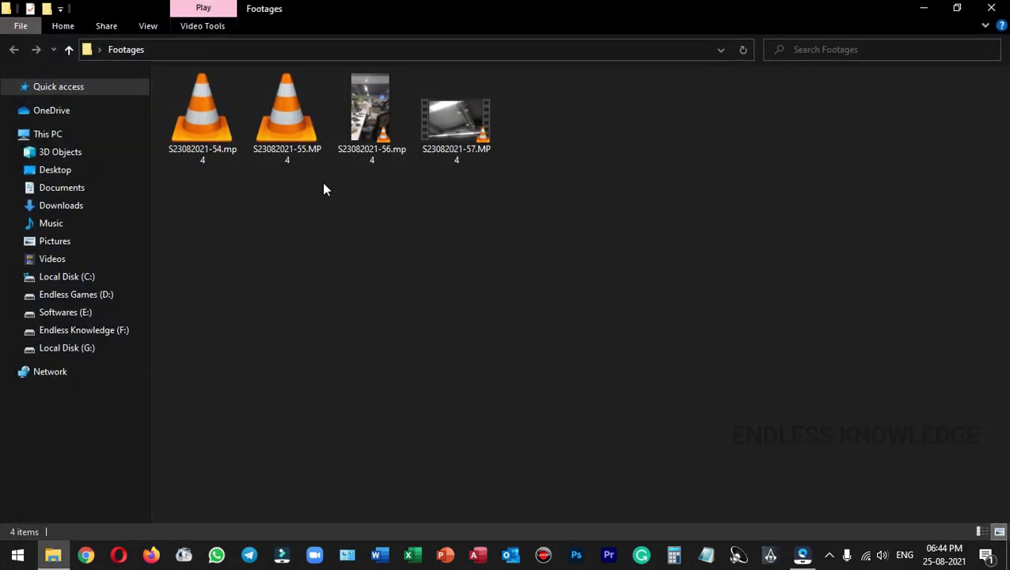
pyautogui.doubleClick(221, 121)
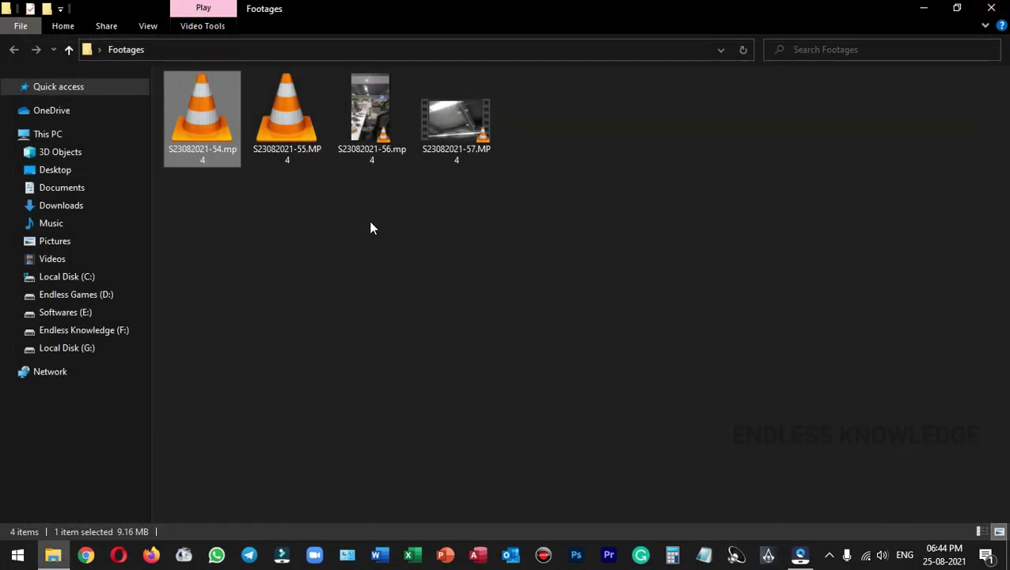
pyautogui.moveTo(201, 198); pyautogui.dragTo(487, 125)
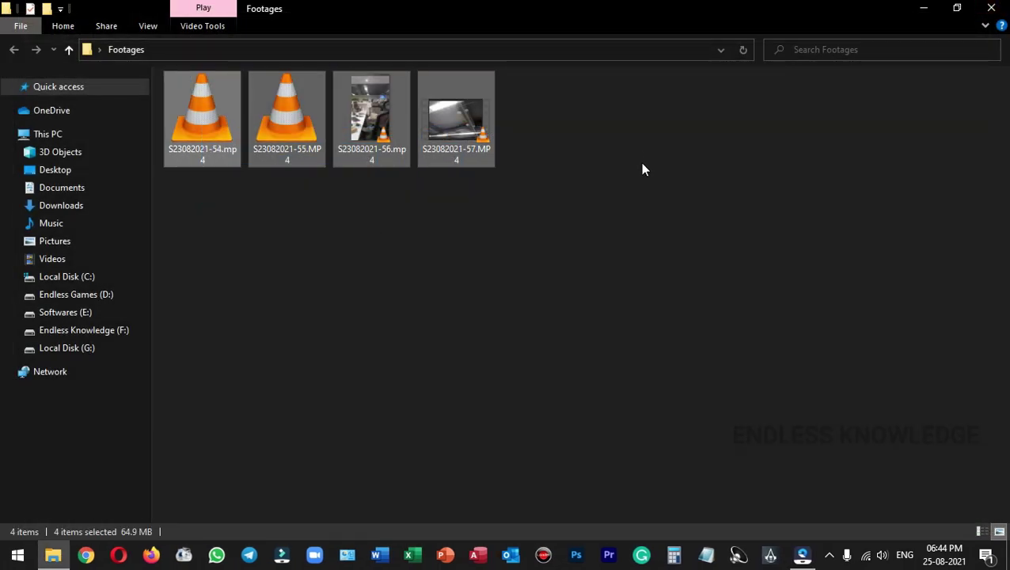
pyautogui.doubleClick(299, 124)
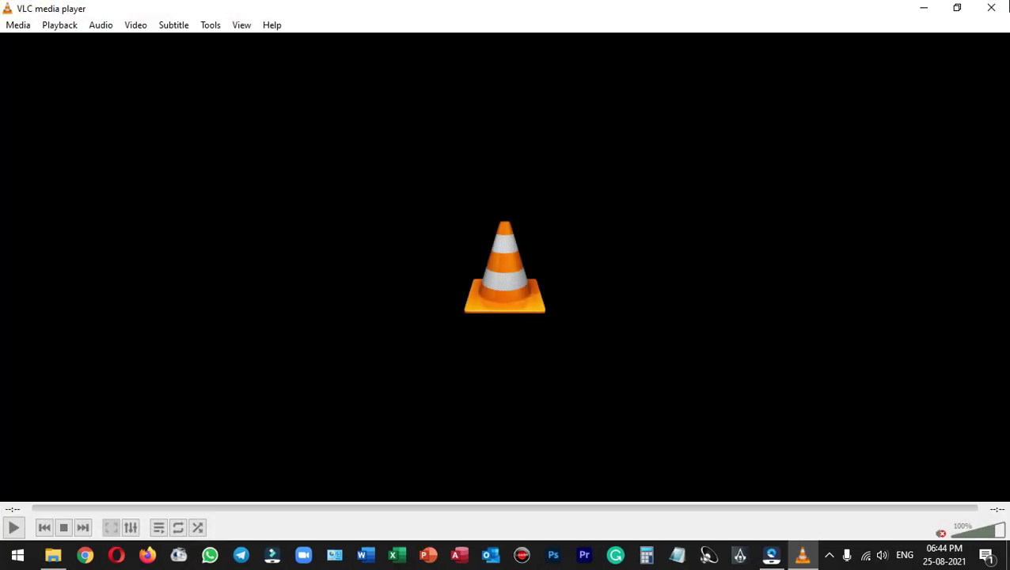
pyautogui.click(990, 8)
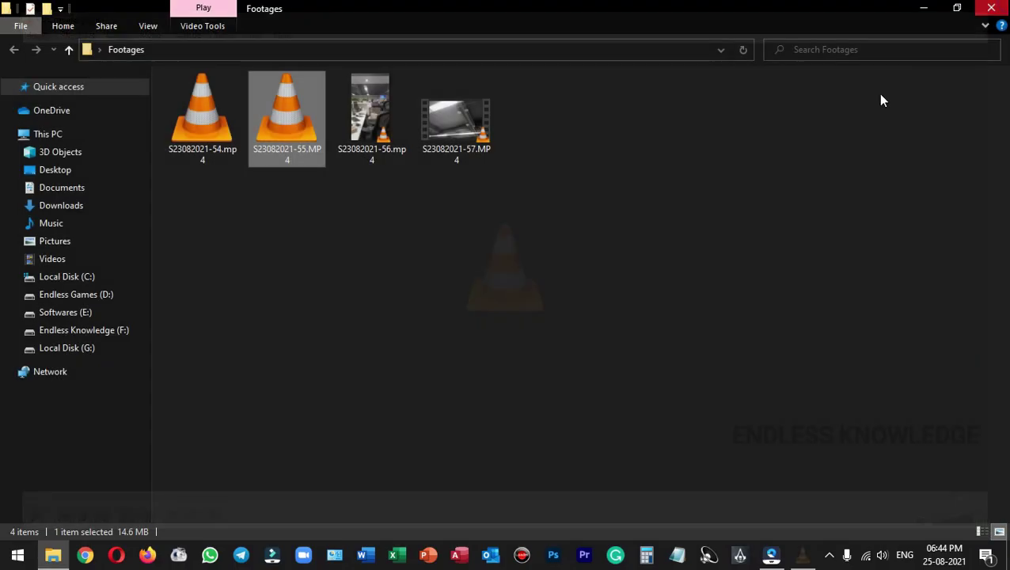
pyautogui.click(990, 8)
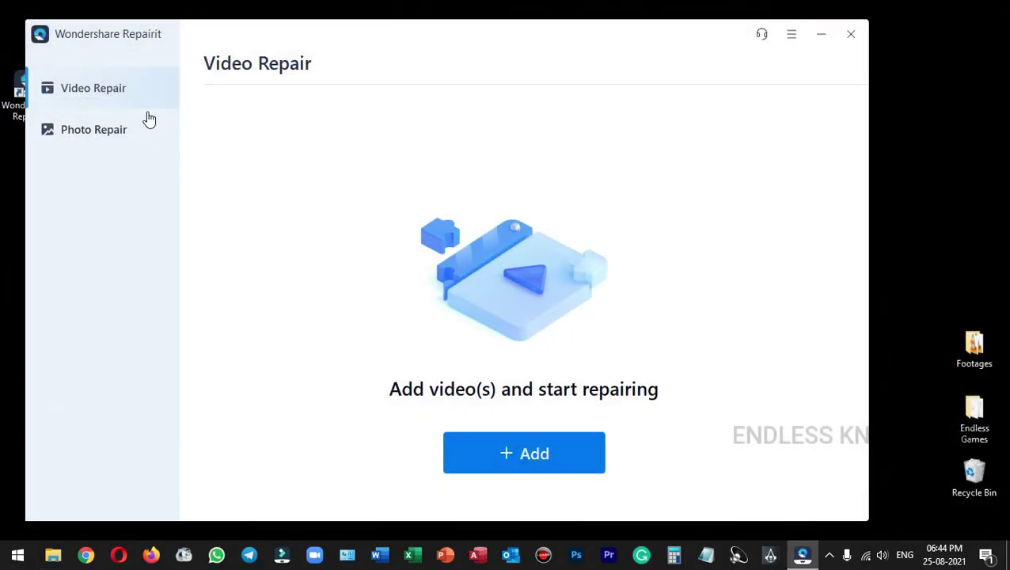
# Add S23082021-54.mp4 and S23082021-55.MP4 from the desktop Footages folder to Video Repair and run the standard repair on both
pyautogui.click(486, 452)
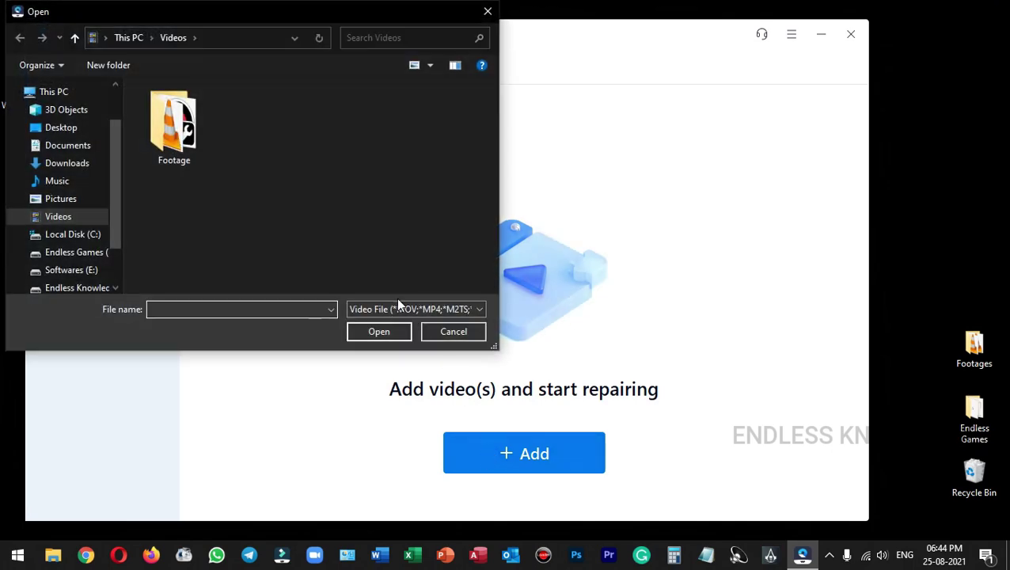
pyautogui.click(70, 129)
pyautogui.doubleClick(190, 123)
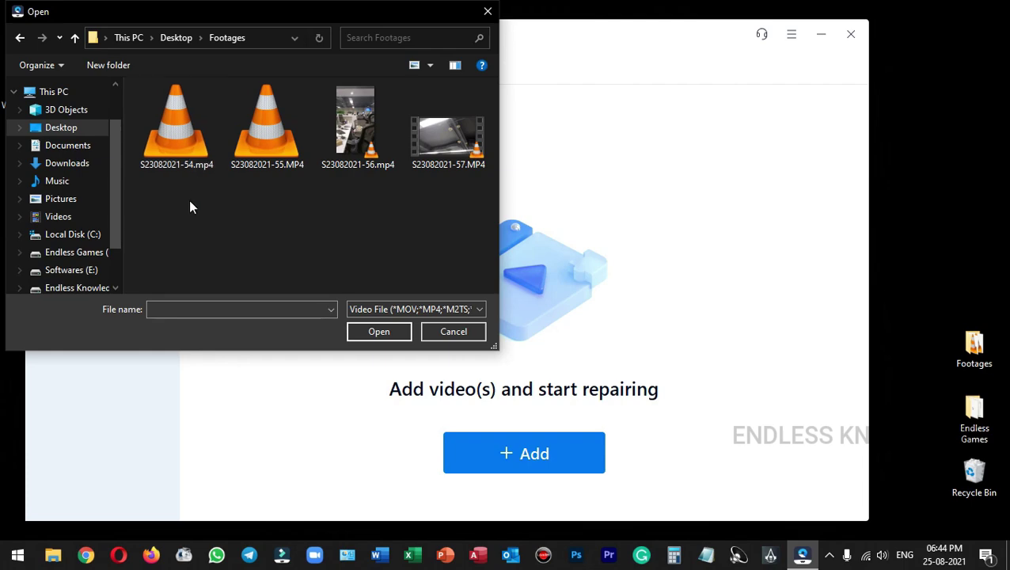
pyautogui.moveTo(166, 207); pyautogui.dragTo(278, 140)
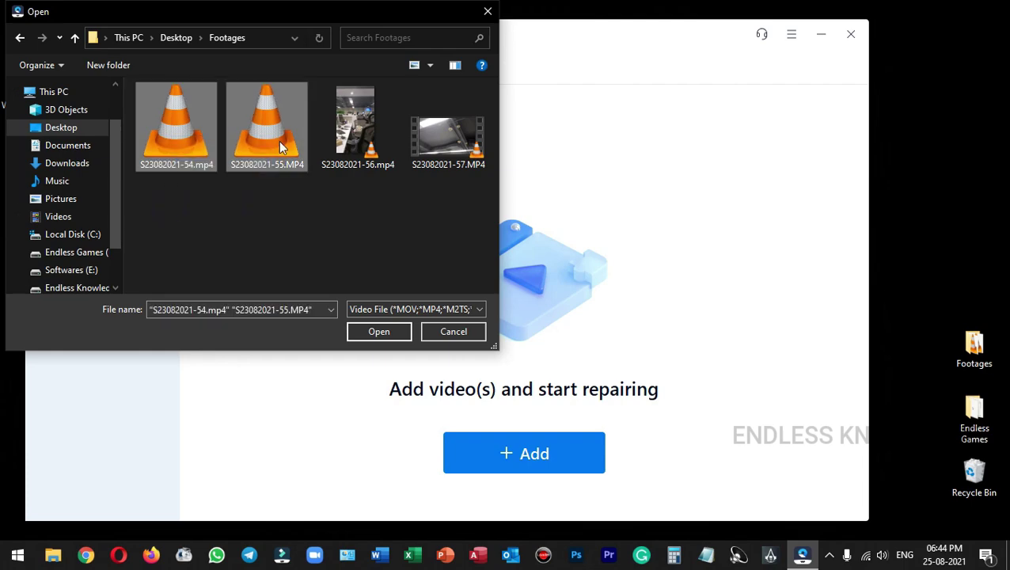
pyautogui.click(377, 332)
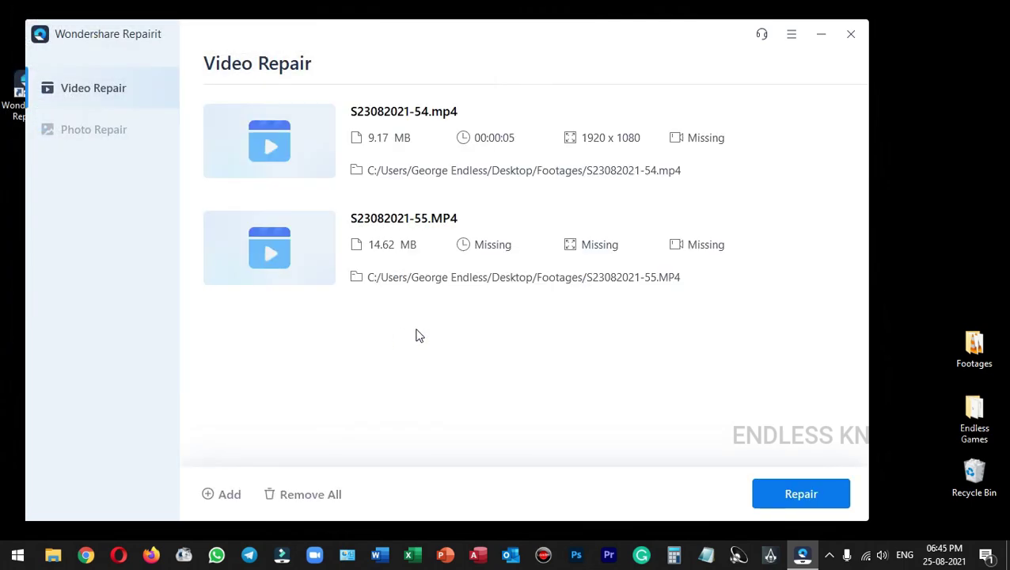
pyautogui.click(787, 490)
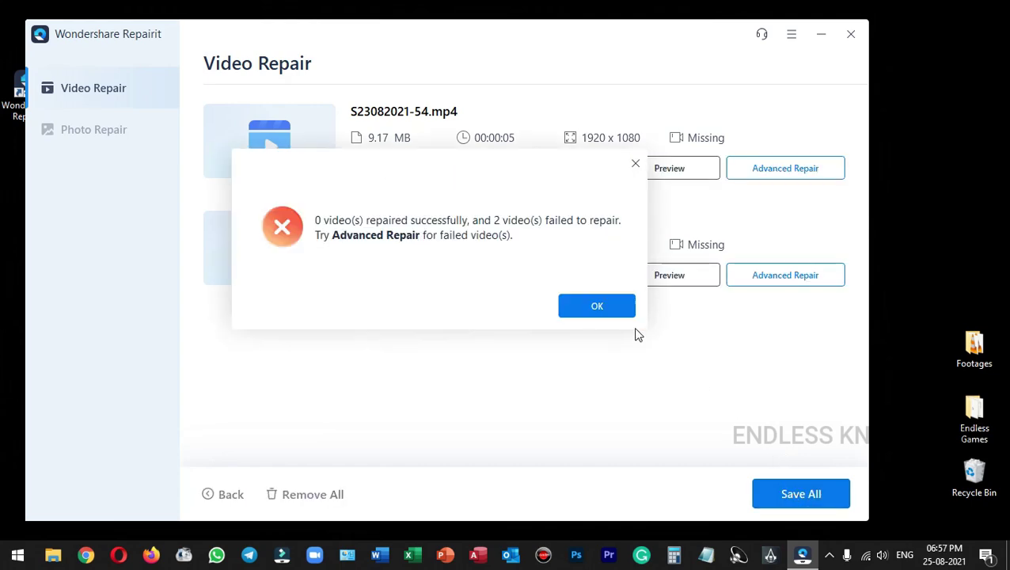
pyautogui.click(597, 307)
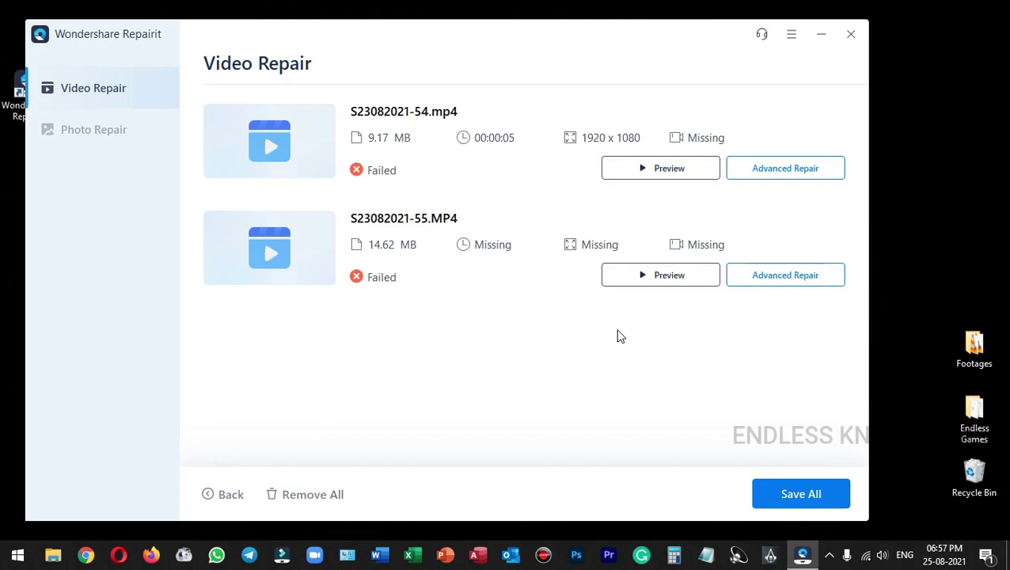
# Run Advanced Repair on S23082021-54.mp4 with S23082021-56.mp4 as the sample video, applying it to the other damaged video too
pyautogui.click(784, 173)
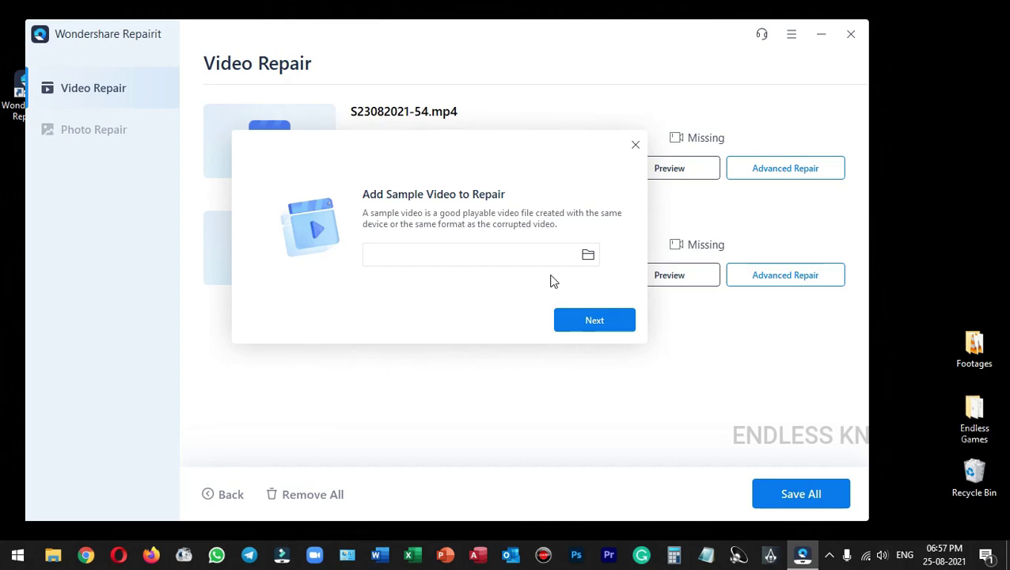
pyautogui.click(588, 255)
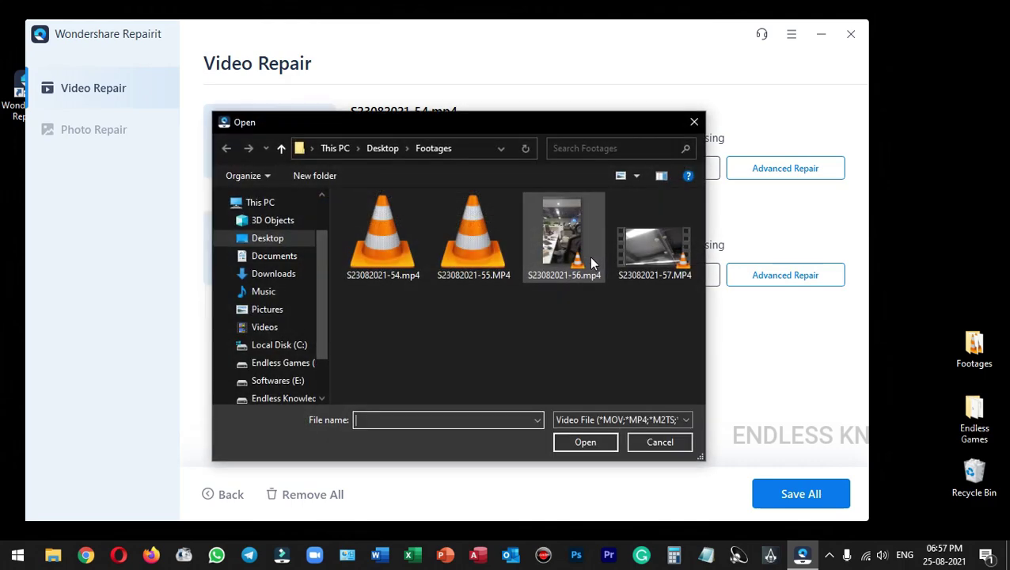
pyautogui.click(577, 241)
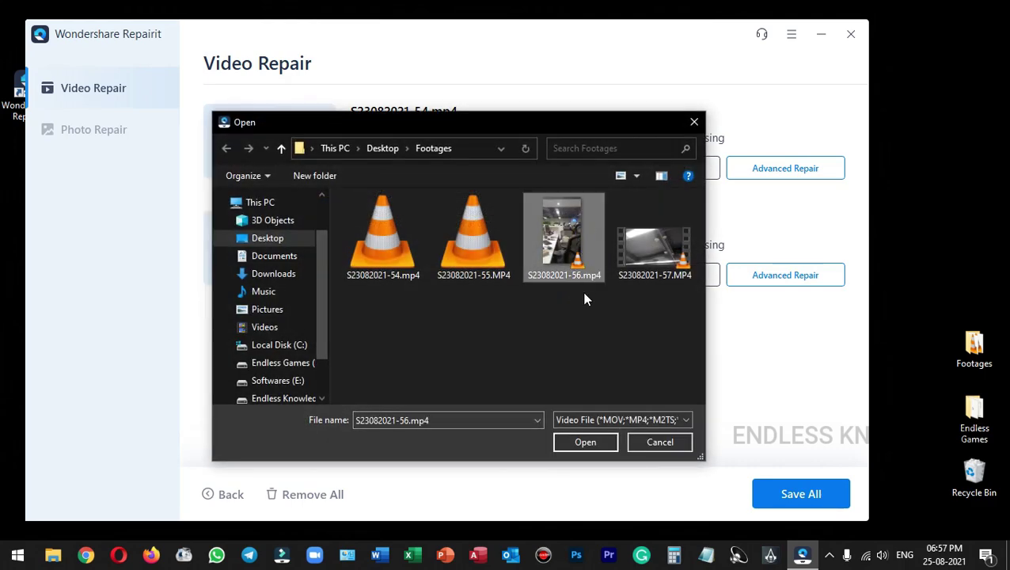
pyautogui.click(592, 442)
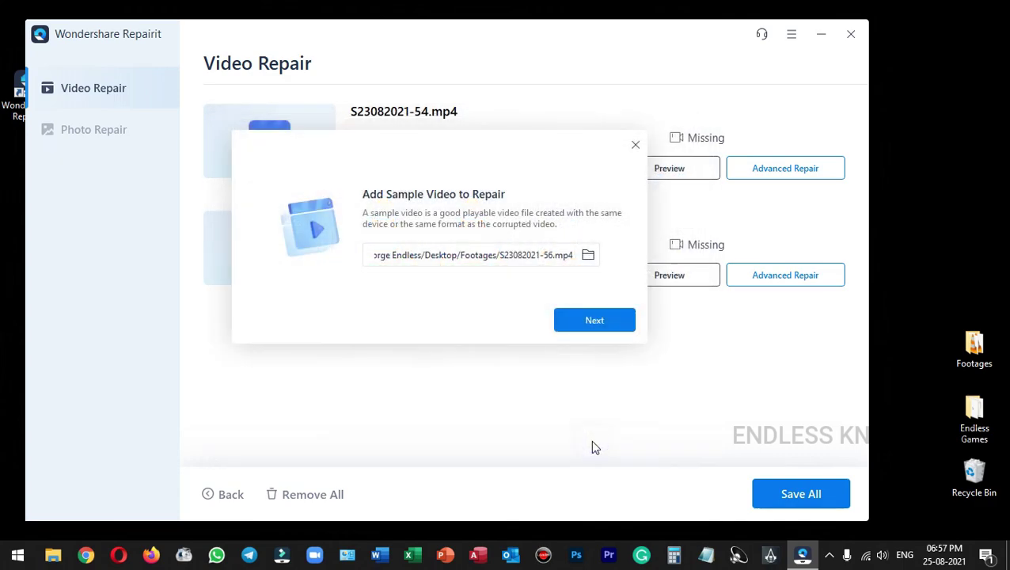
pyautogui.click(606, 324)
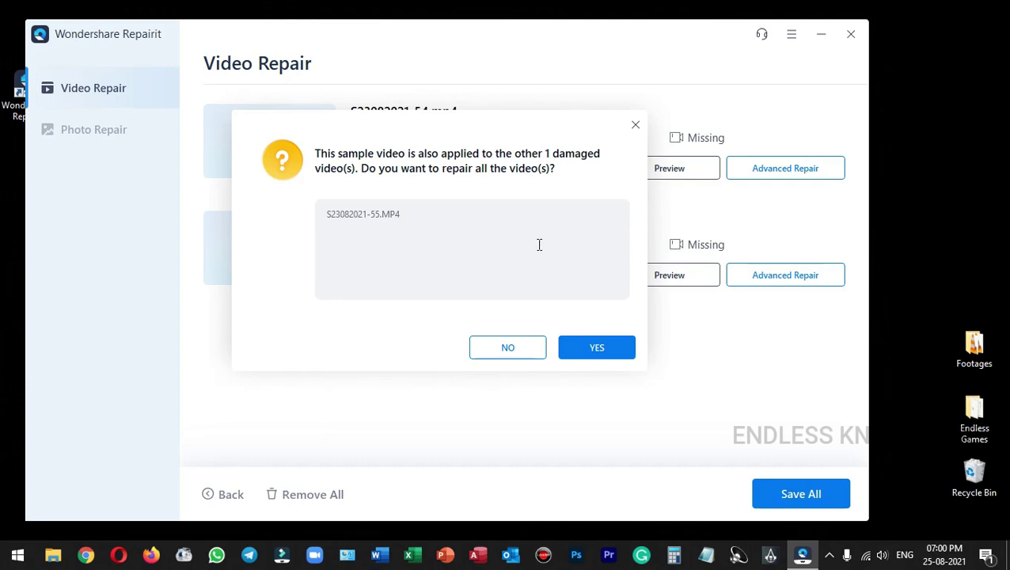
pyautogui.click(595, 347)
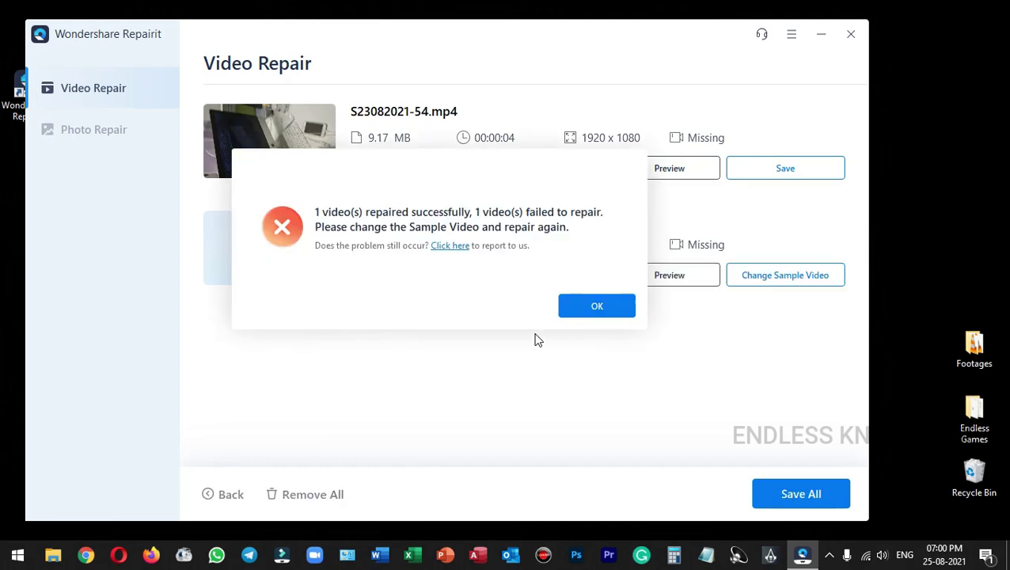
pyautogui.click(592, 309)
# Change the sample video for S23082021-55.MP4 to S23082021-57.MP4 and repair it again in Advanced Repair mode
pyautogui.click(794, 283)
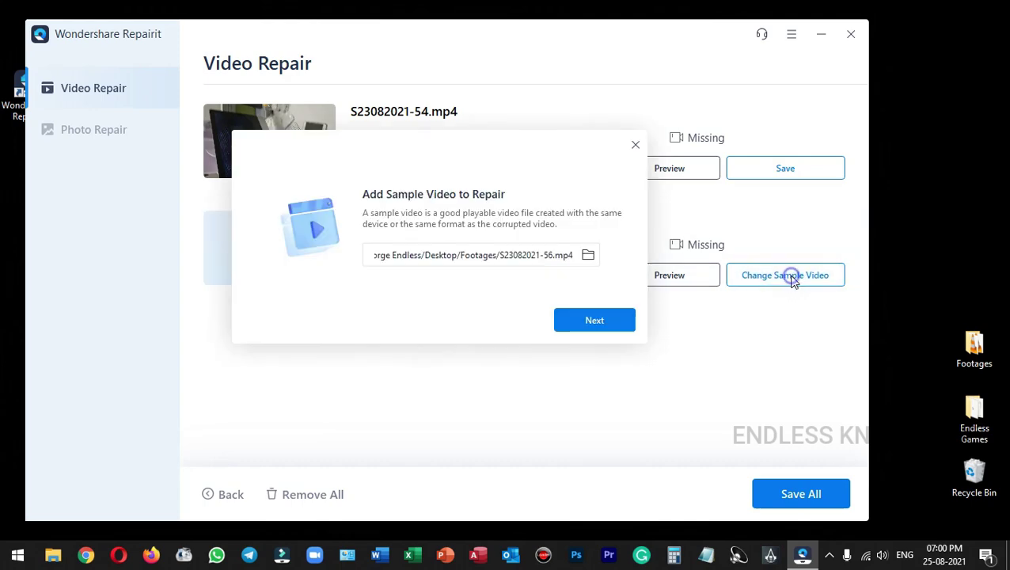
pyautogui.click(586, 256)
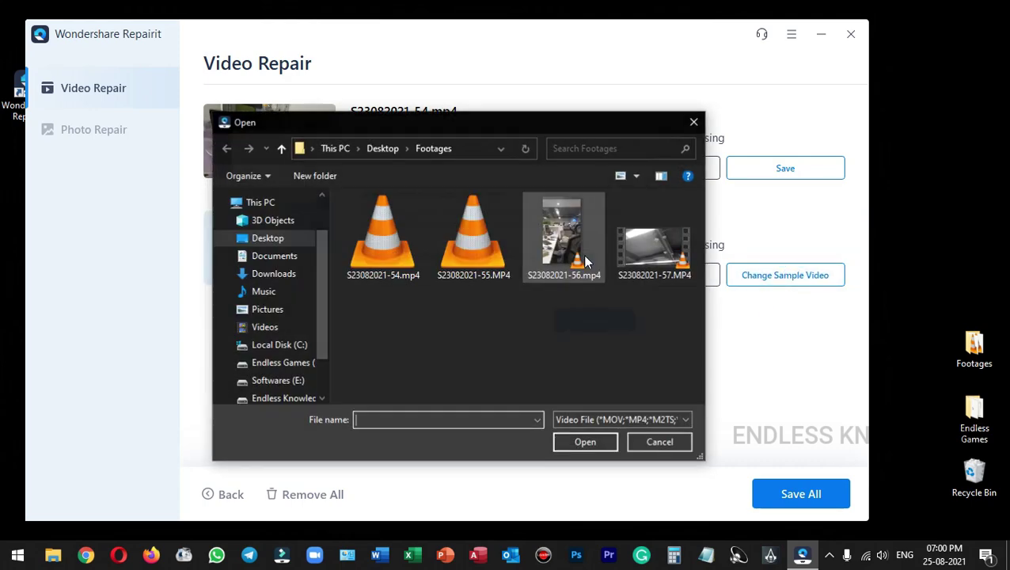
pyautogui.click(633, 269)
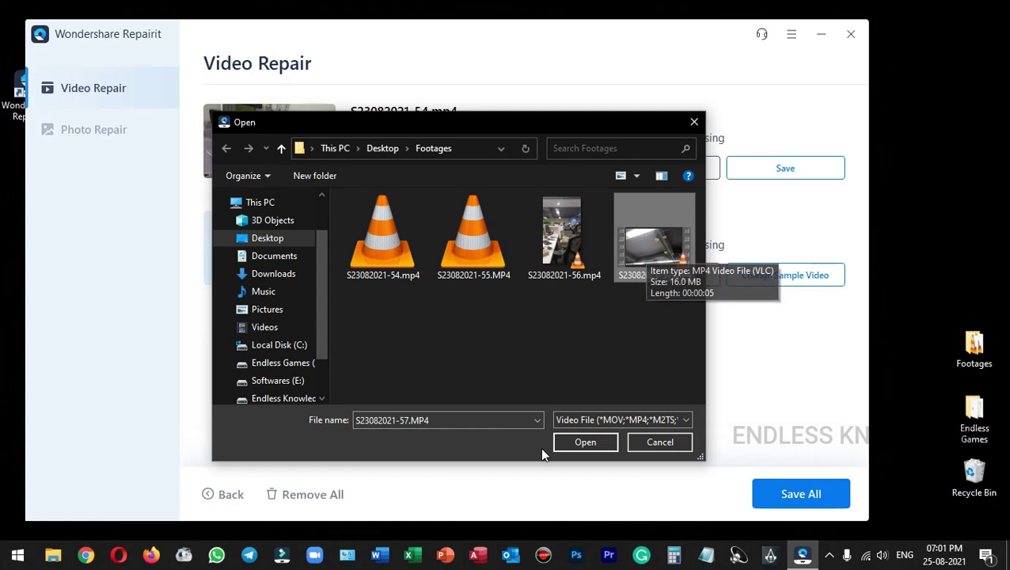
pyautogui.click(581, 441)
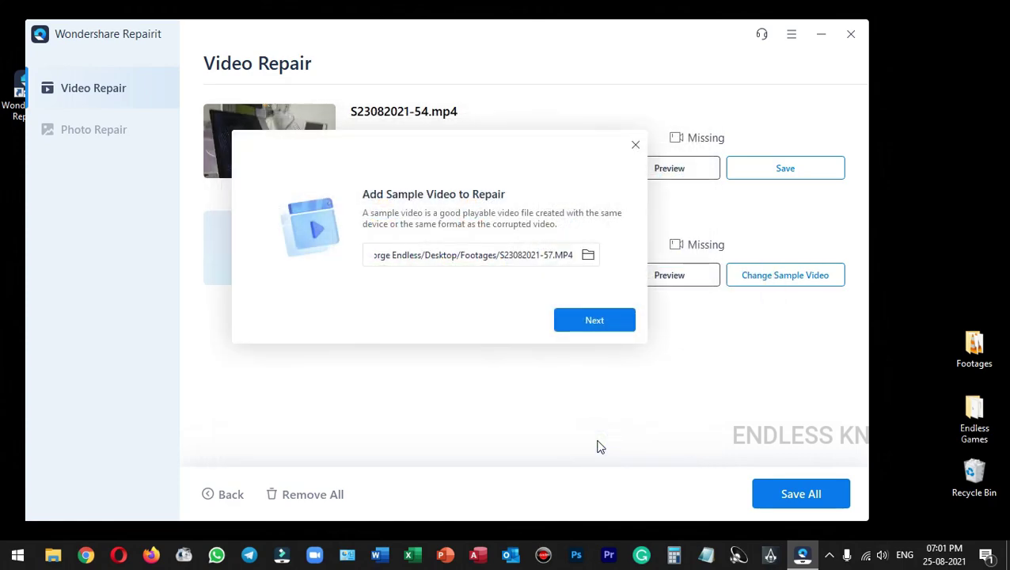
pyautogui.click(610, 323)
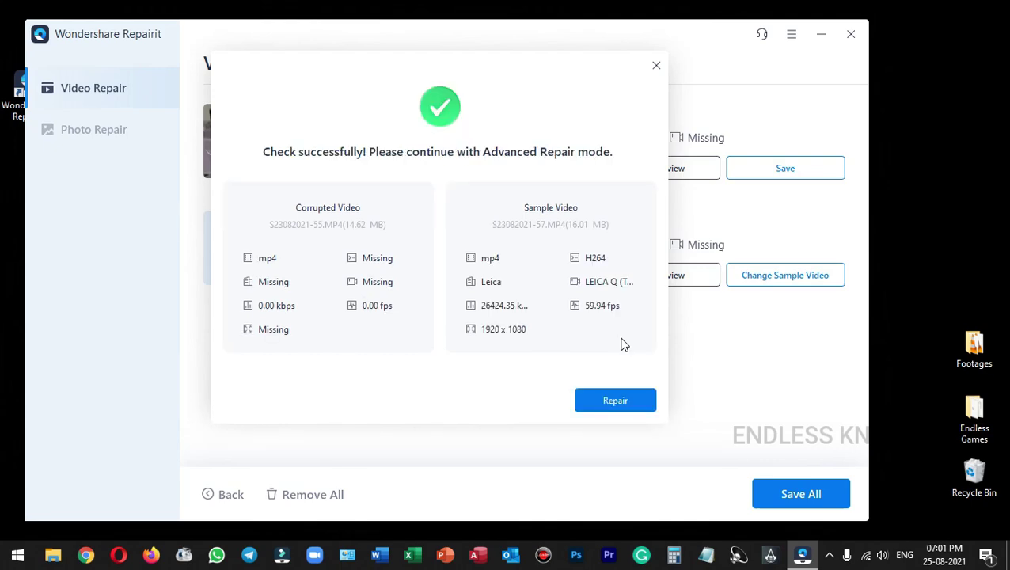
pyautogui.click(622, 393)
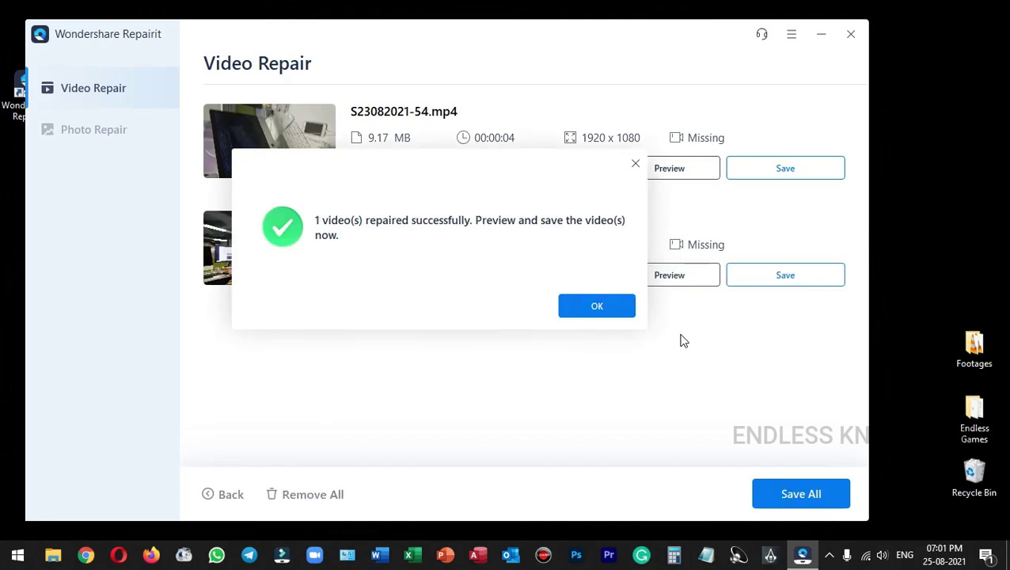
pyautogui.click(617, 309)
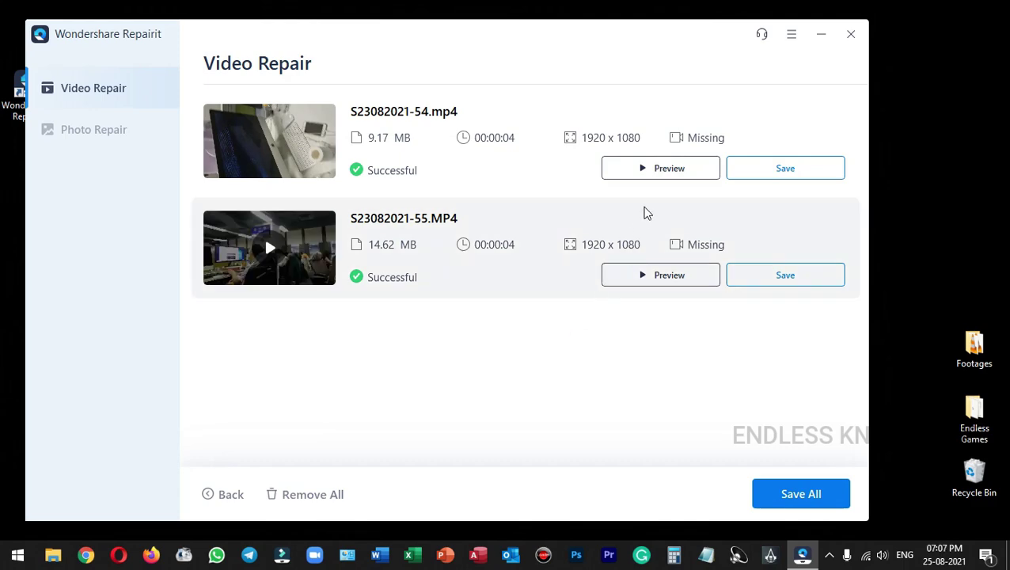
# Preview the repaired S23082021-54.mp4, pause the playback and close the preview
pyautogui.click(661, 167)
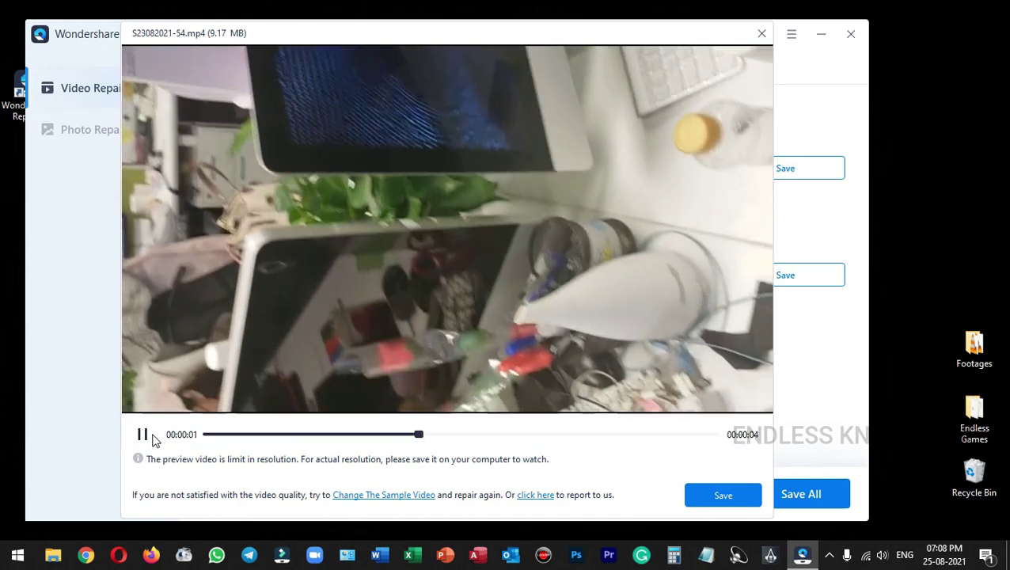
pyautogui.click(142, 434)
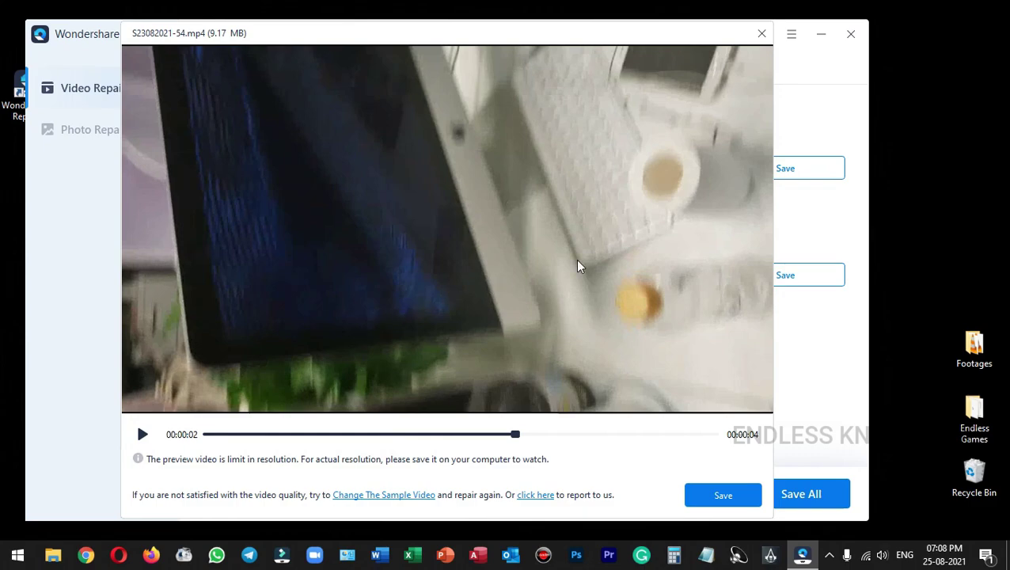
pyautogui.click(759, 35)
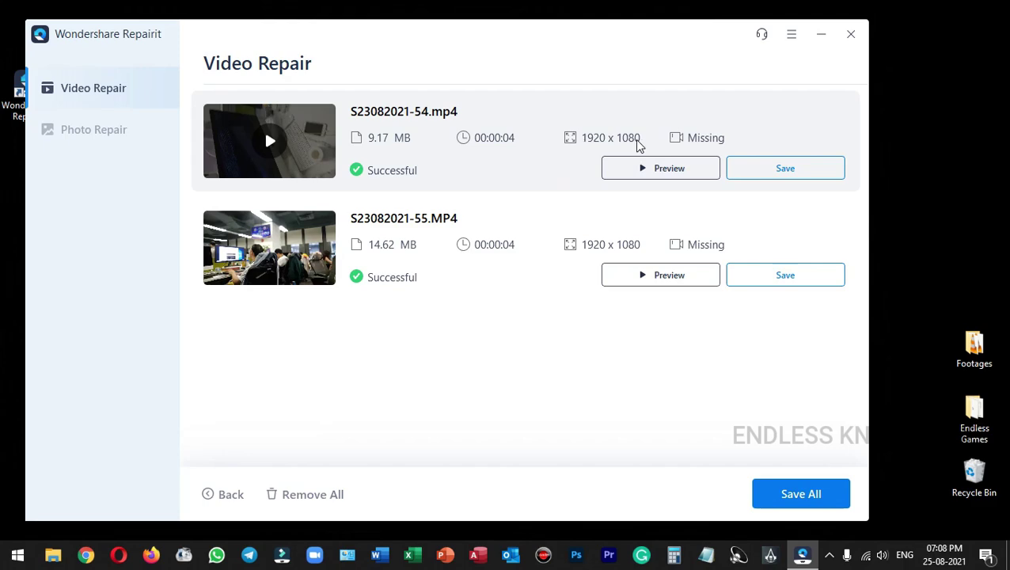
# Save all the repaired videos to the F: drive (Endless Knowledge)
pyautogui.click(803, 494)
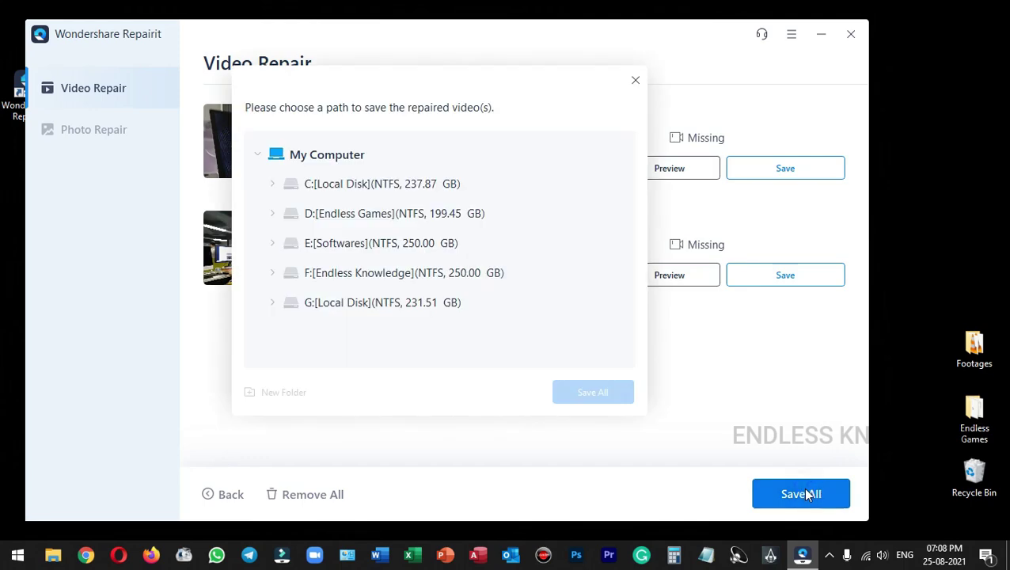
pyautogui.click(350, 277)
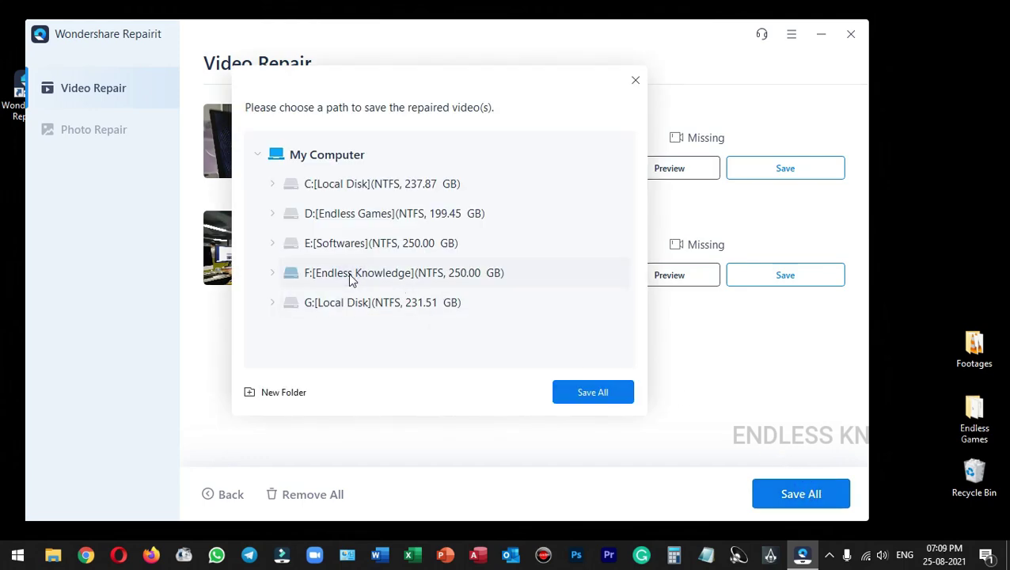
pyautogui.click(593, 392)
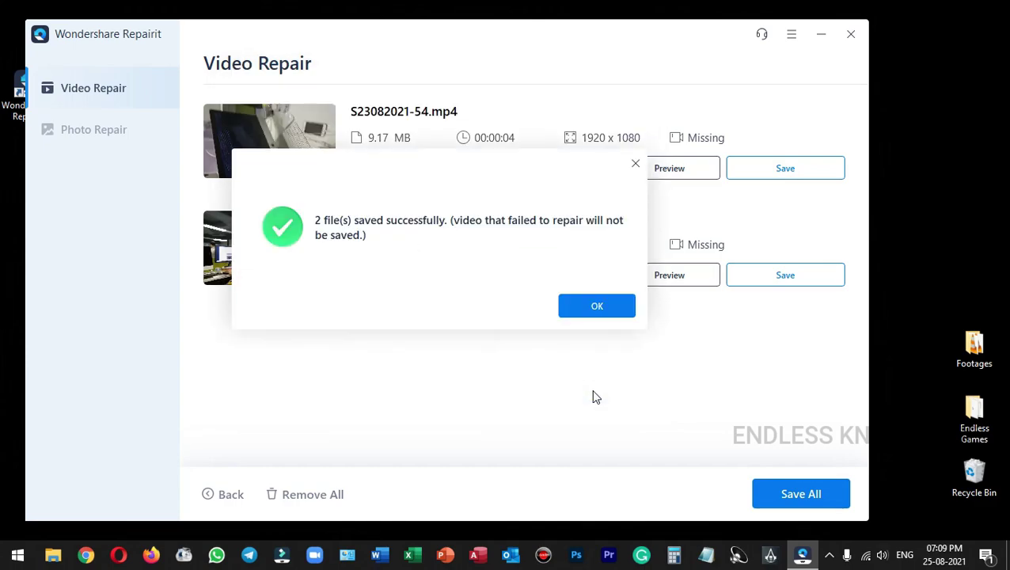
# Open the folder of saved videos, test-play the repaired S23082021-54.mp4 in VLC and close the player
pyautogui.click(609, 308)
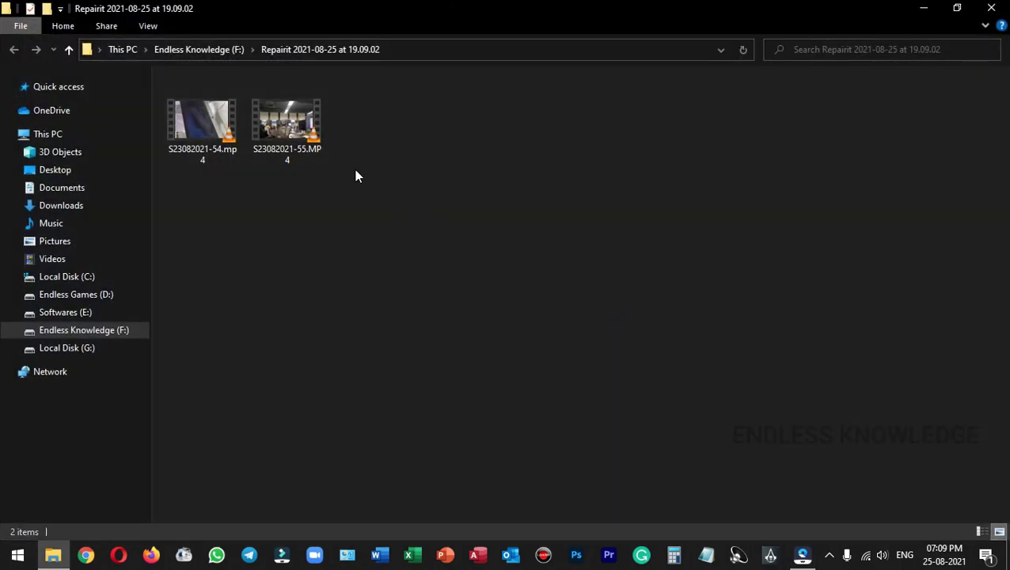
pyautogui.doubleClick(222, 132)
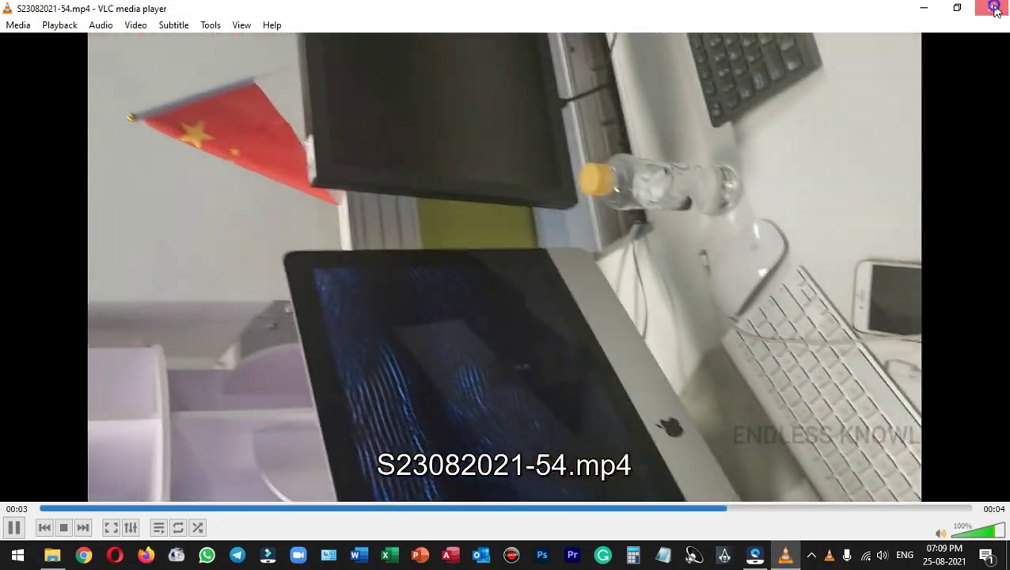
pyautogui.click(994, 8)
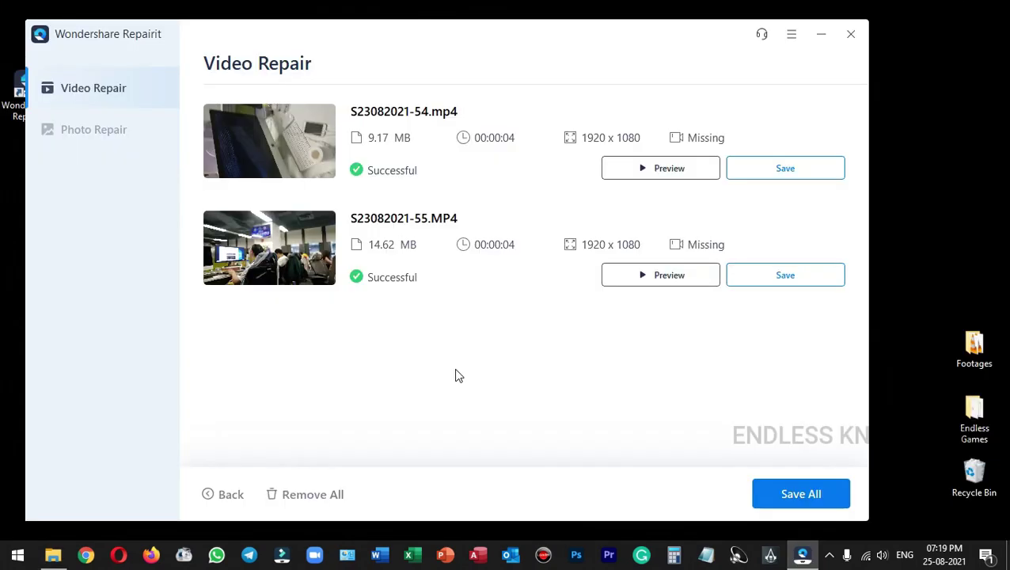
# Switch to Photo Repair, and check how DJI_0002.JPG and DJI_0001.JPG from the Pictures folder display in the photo viewer
pyautogui.click(125, 136)
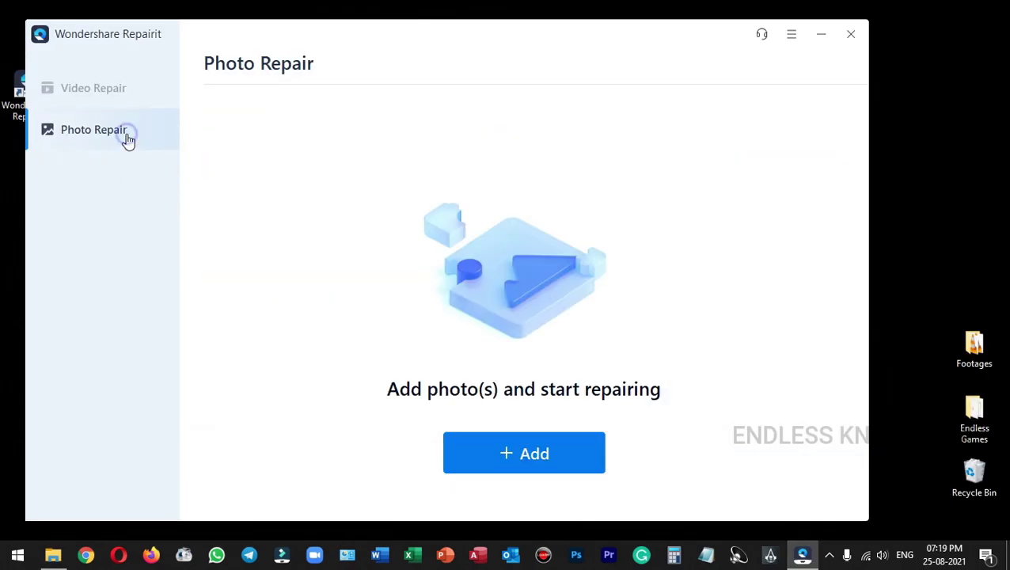
pyautogui.click(53, 554)
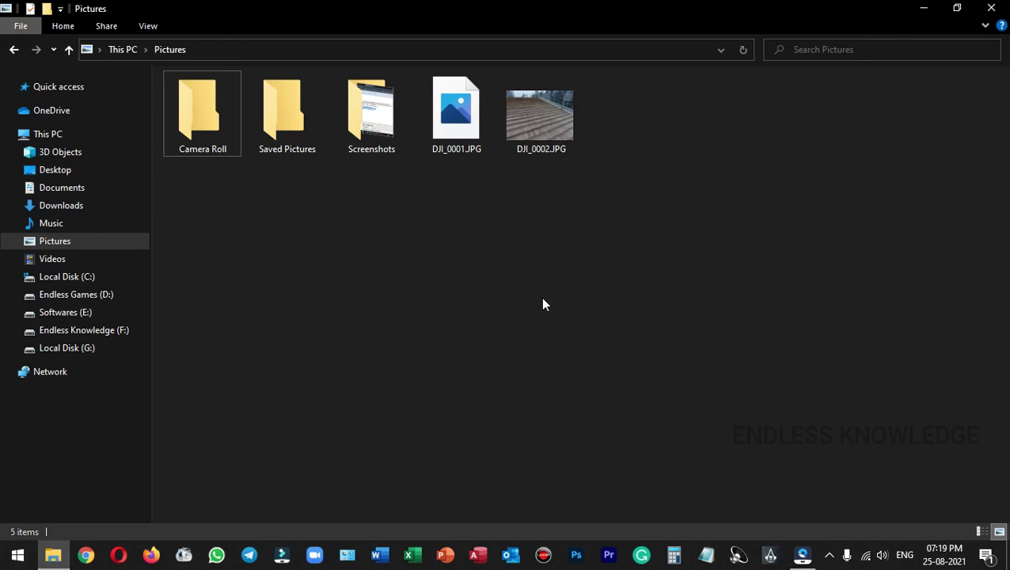
pyautogui.doubleClick(534, 131)
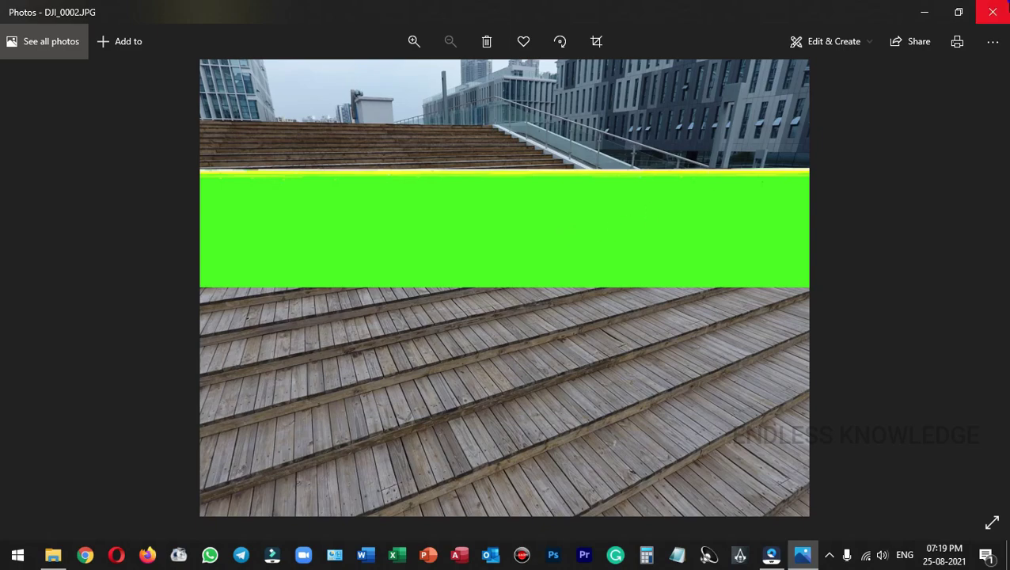
pyautogui.click(992, 12)
pyautogui.doubleClick(444, 117)
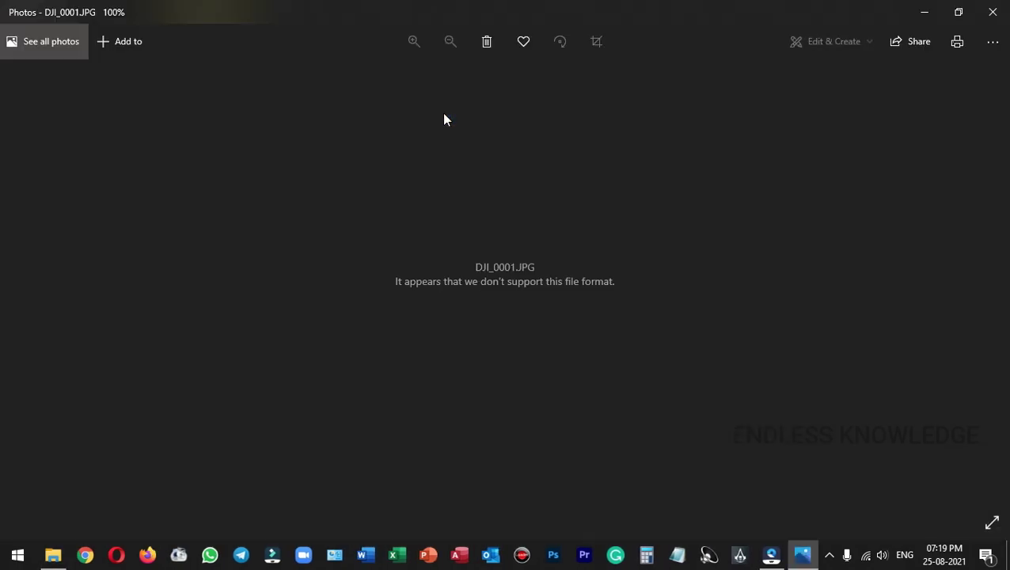
pyautogui.click(993, 12)
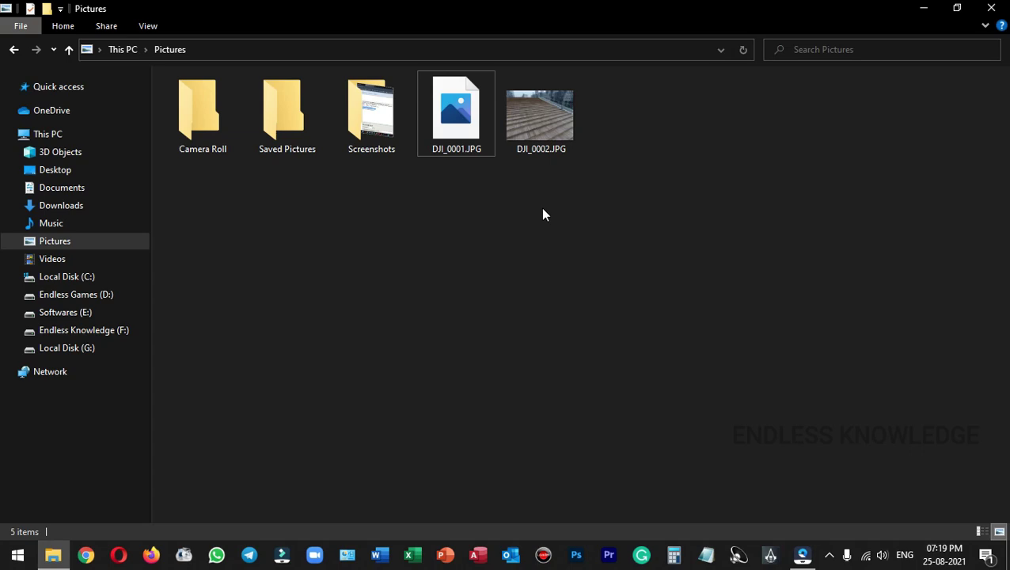
# Return to Wondershare Repairit, add DJI_0001.JPG and DJI_0002.JPG from the Pictures folder to Photo Repair, and repair them
pyautogui.click(802, 554)
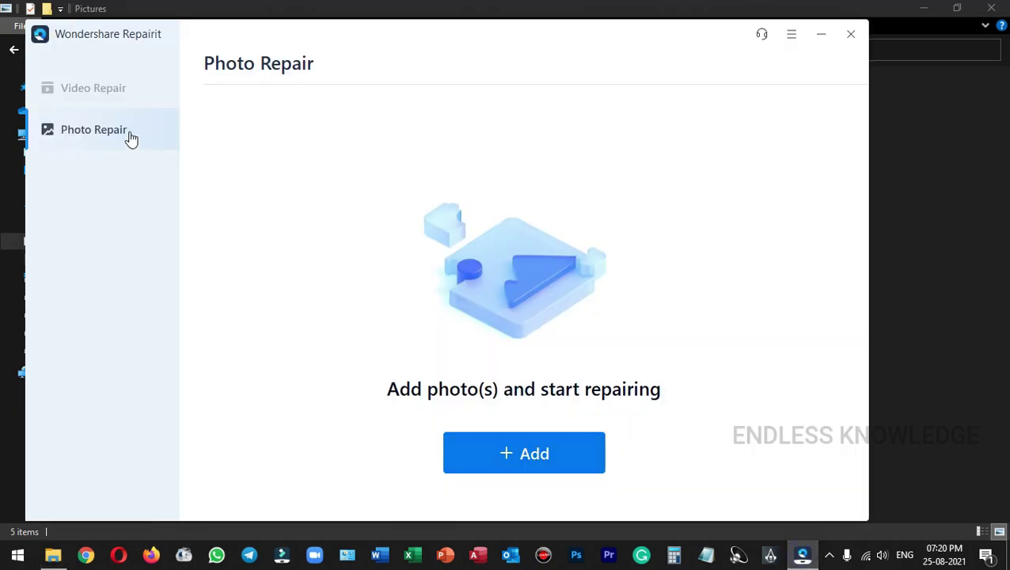
pyautogui.click(522, 449)
pyautogui.click(439, 125)
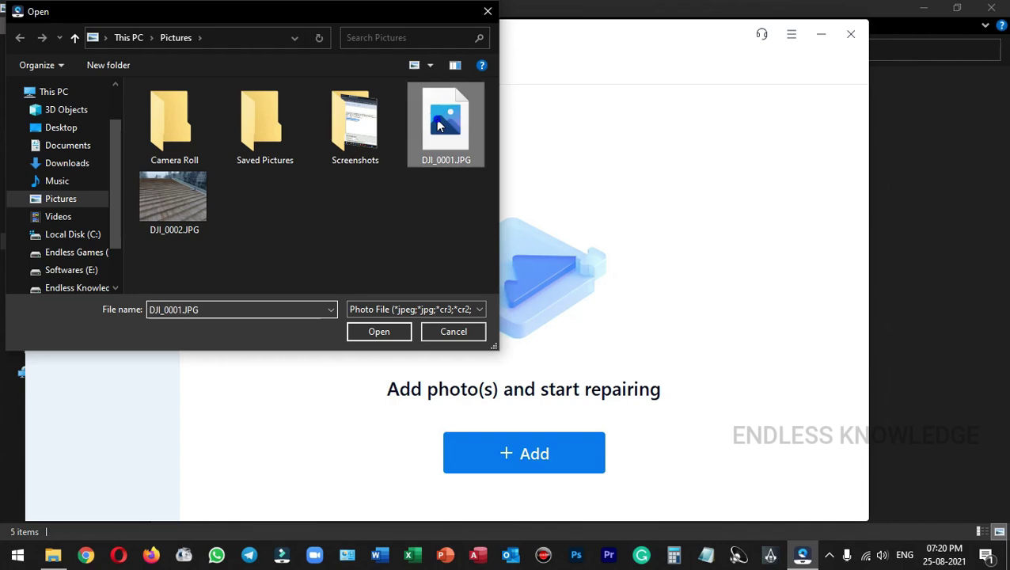
pyautogui.keyDown('ctrl'); pyautogui.click(166, 197); pyautogui.keyUp('ctrl')
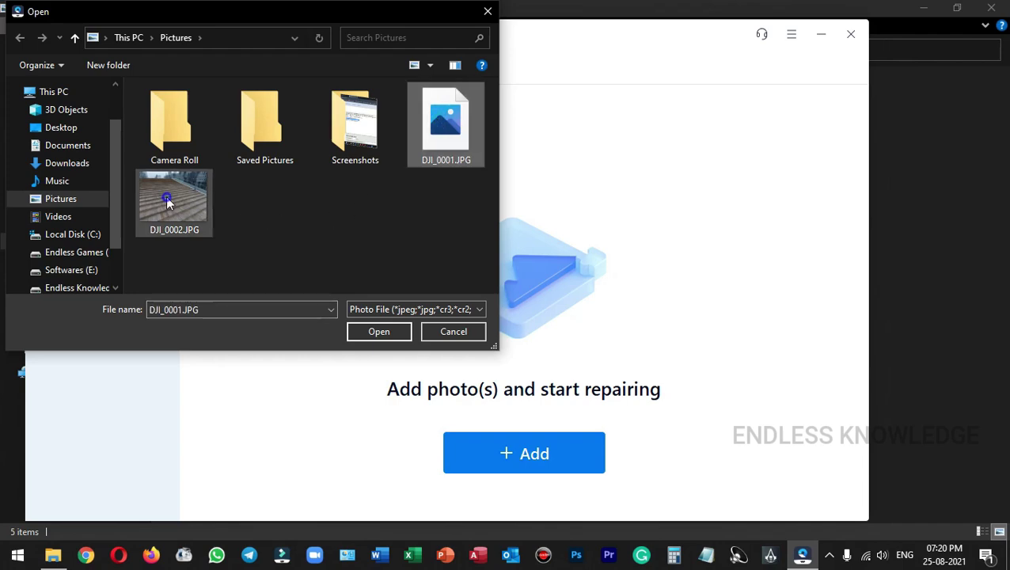
pyautogui.click(379, 331)
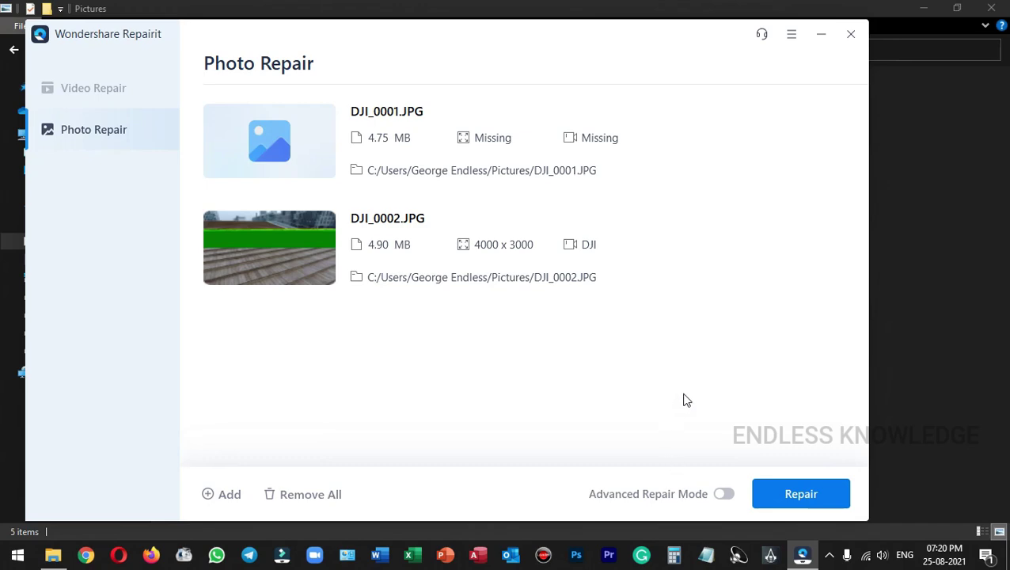
pyautogui.click(771, 493)
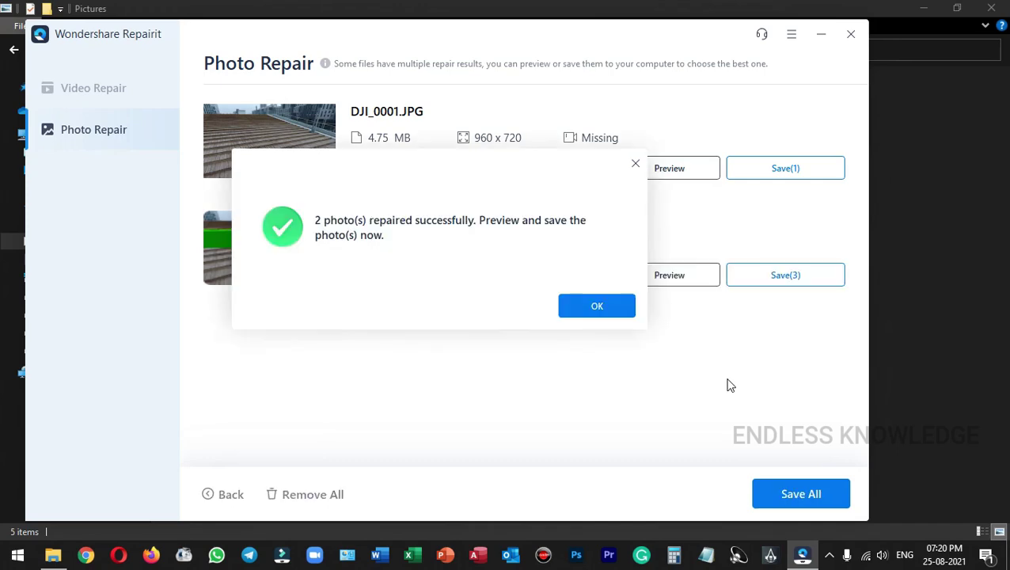
pyautogui.click(595, 309)
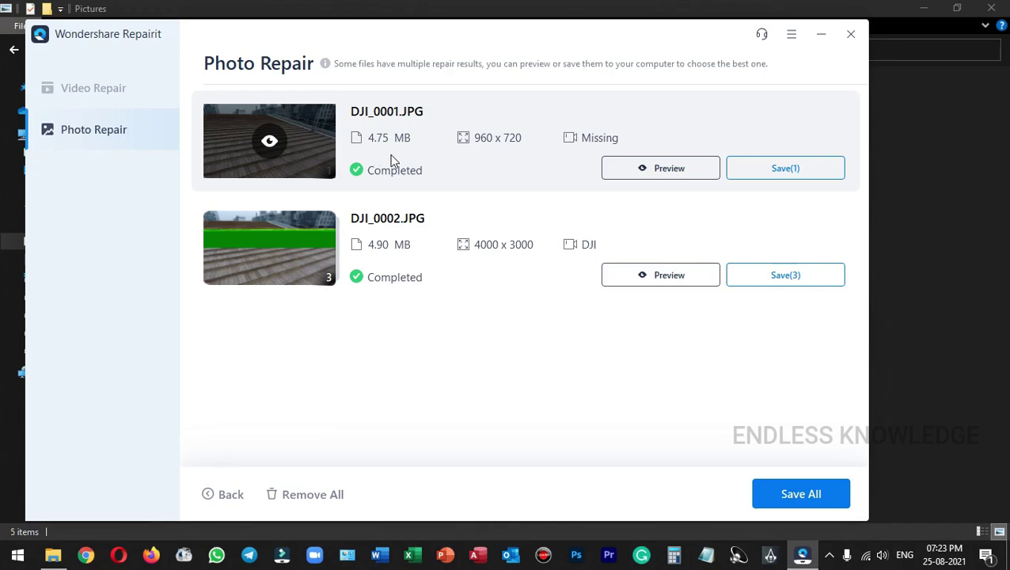
# Preview the repaired DJI_0001.JPG, compare the 960 x 720 and 160 x 120 repair results of DJI_0002.JPG, and close the preview
pyautogui.click(648, 166)
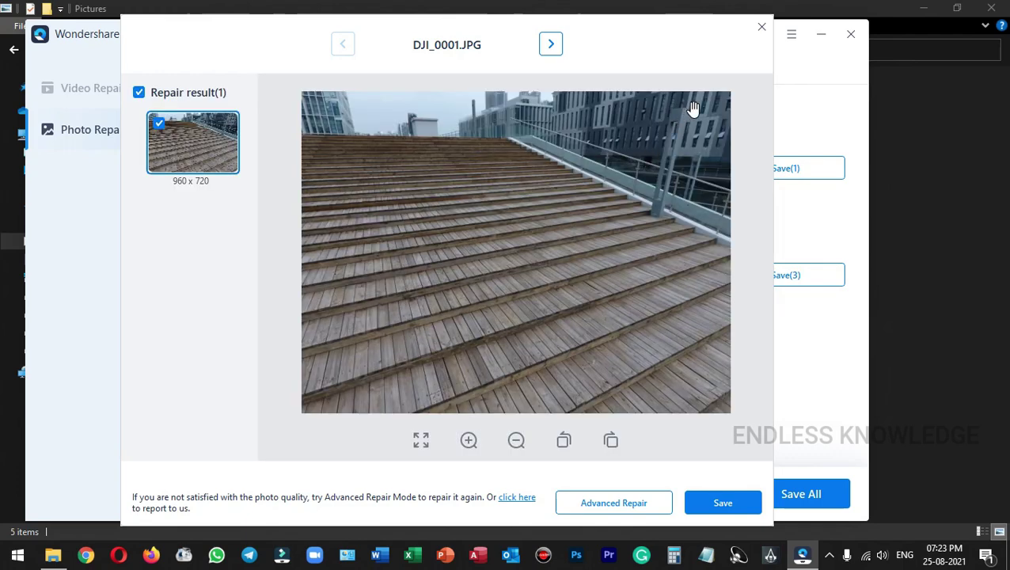
pyautogui.click(760, 28)
pyautogui.click(269, 249)
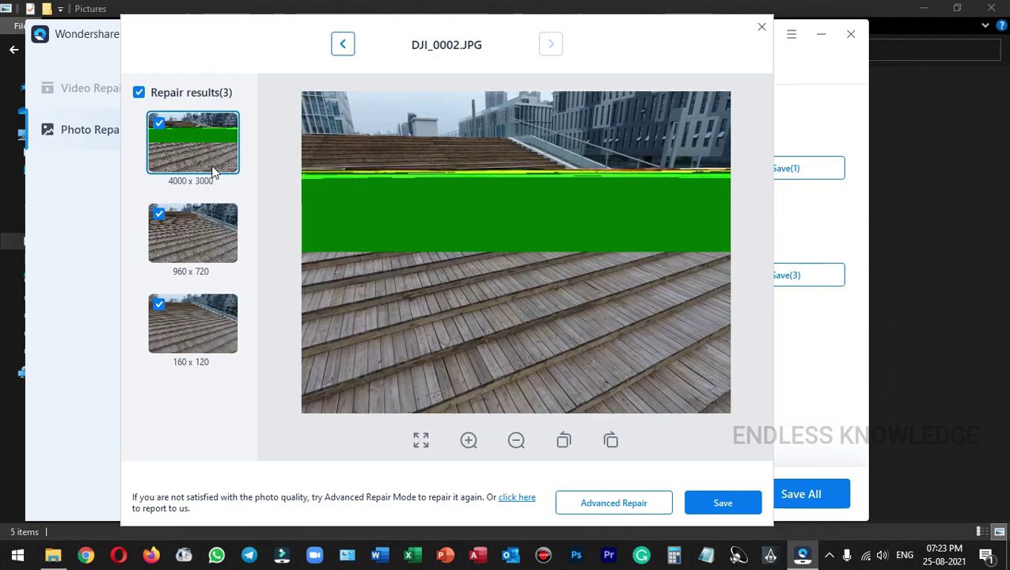
pyautogui.click(191, 236)
pyautogui.click(198, 325)
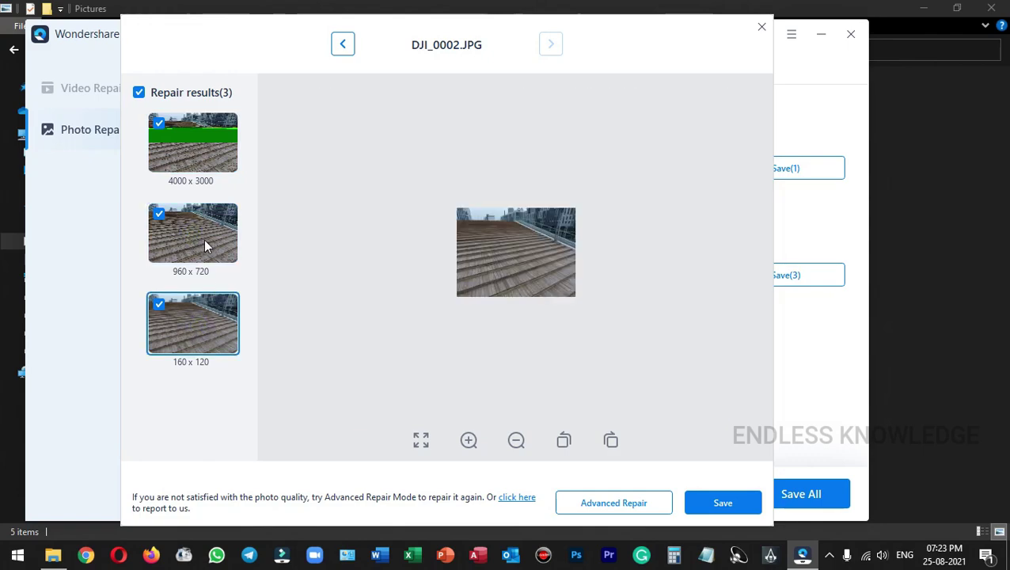
pyautogui.click(203, 237)
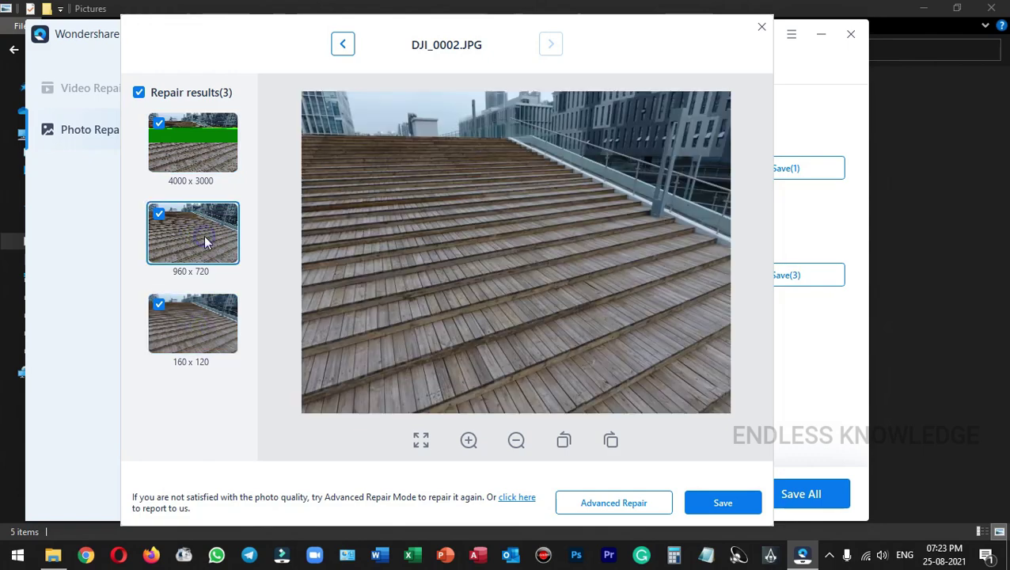
pyautogui.click(762, 28)
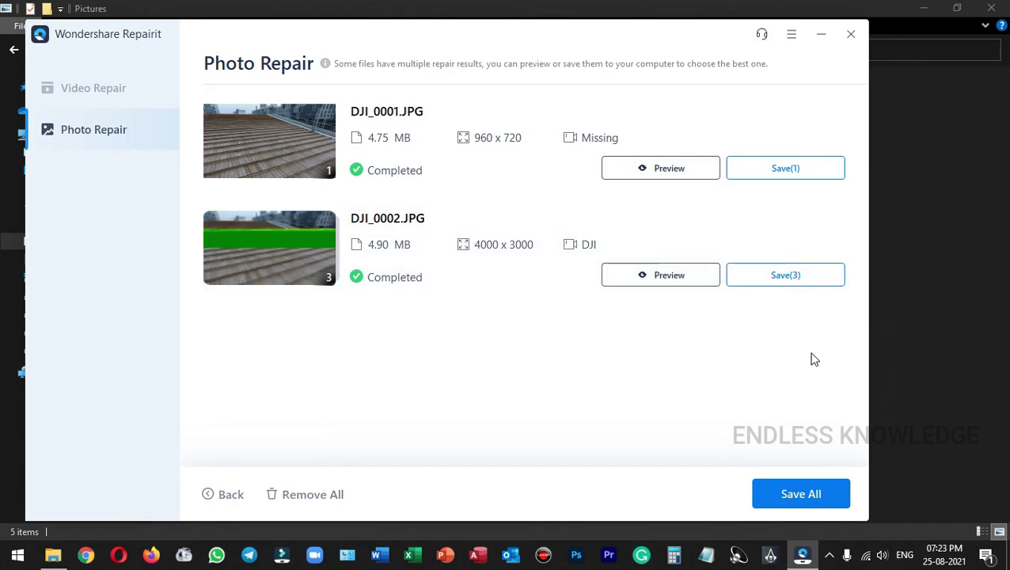
# Save all the repaired photos to the F: drive (Endless Knowledge)
pyautogui.click(800, 495)
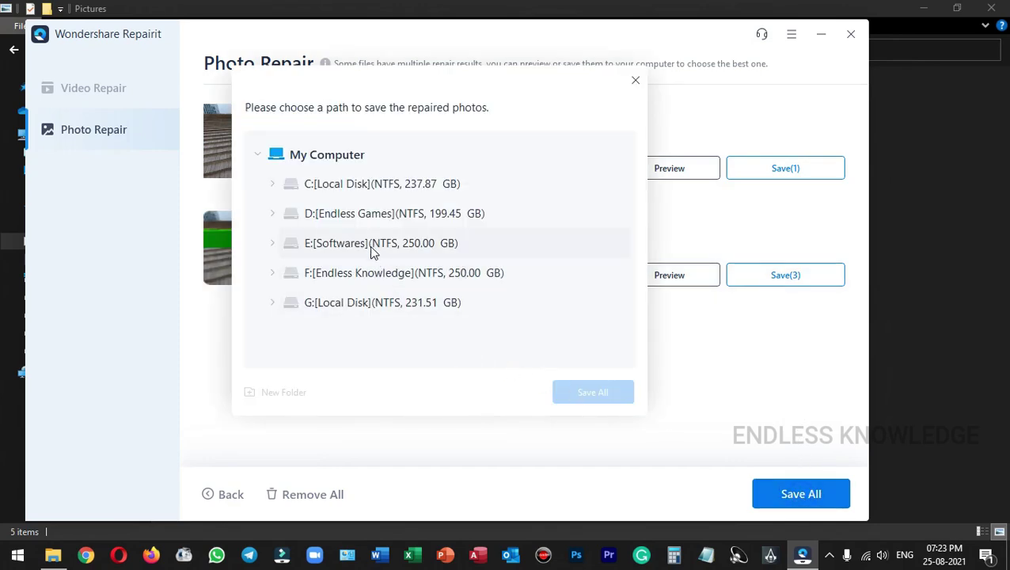
pyautogui.click(372, 277)
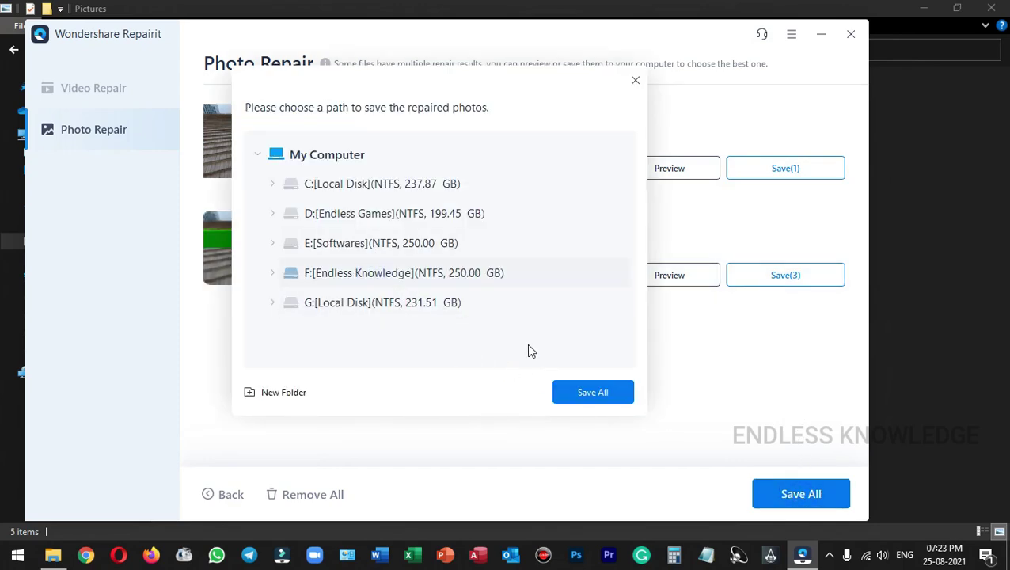
pyautogui.click(598, 399)
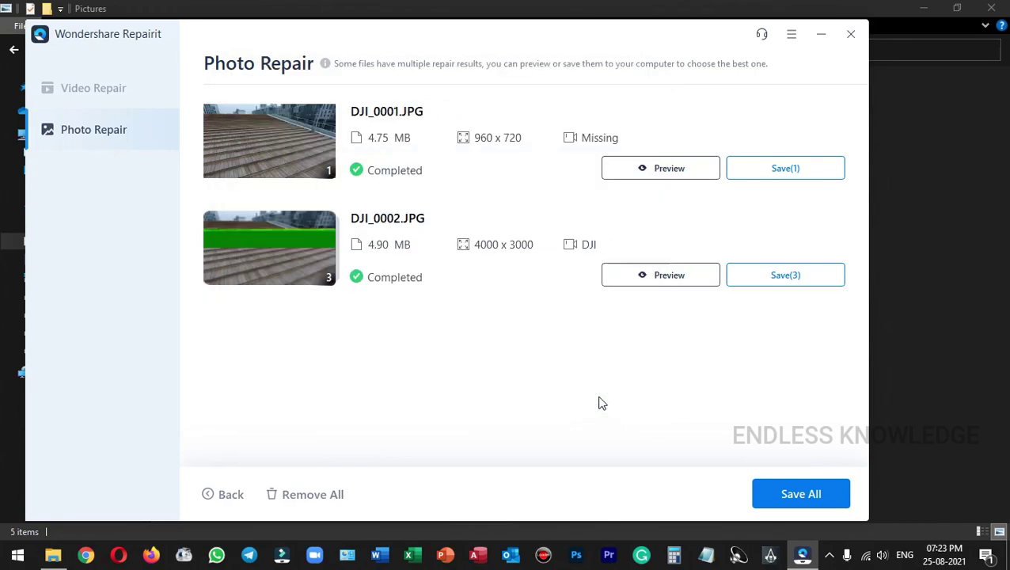
pyautogui.click(616, 309)
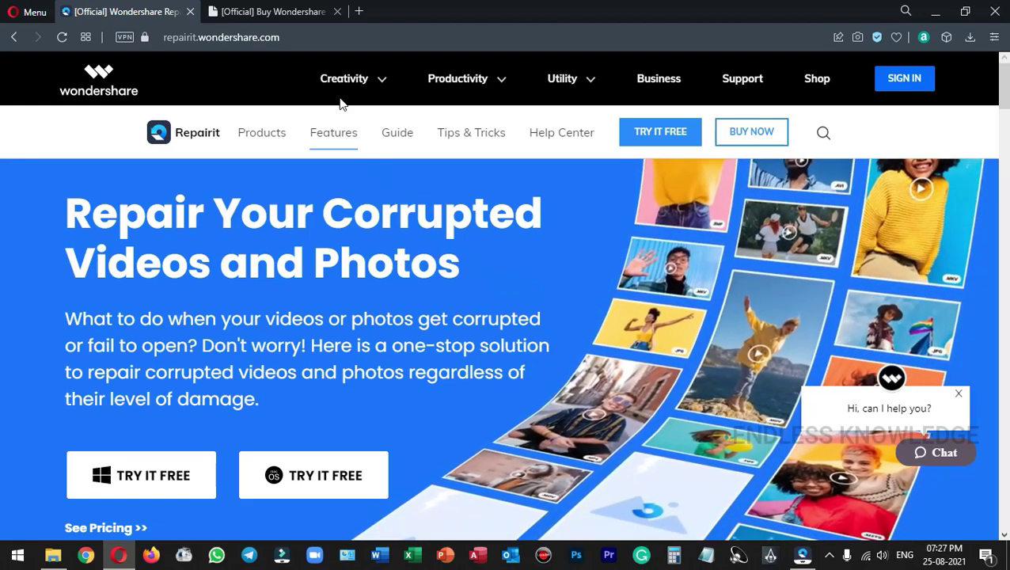
# In the browser, view the Wondershare Repairit purchase page with the license plans for Windows
pyautogui.click(299, 10)
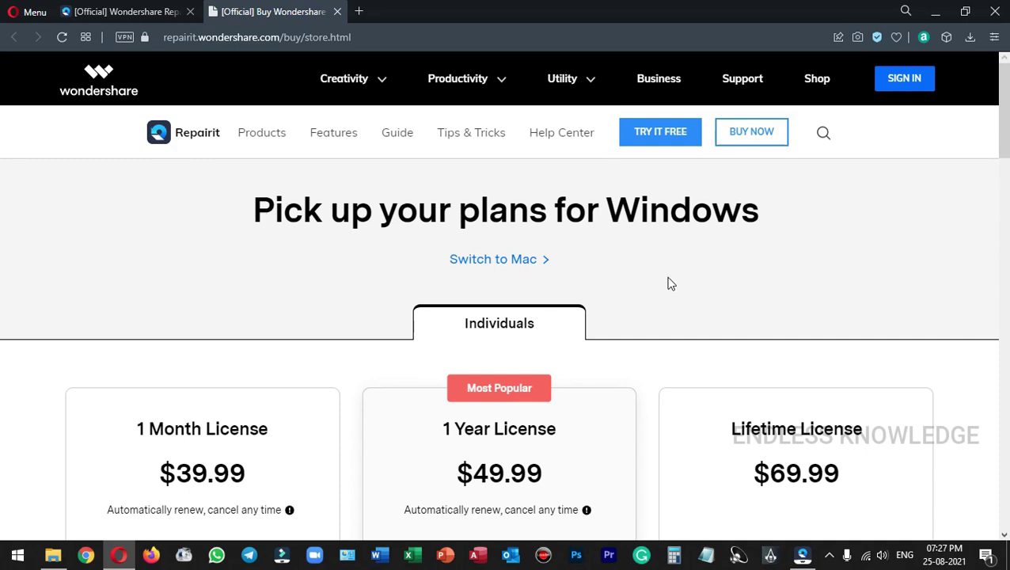